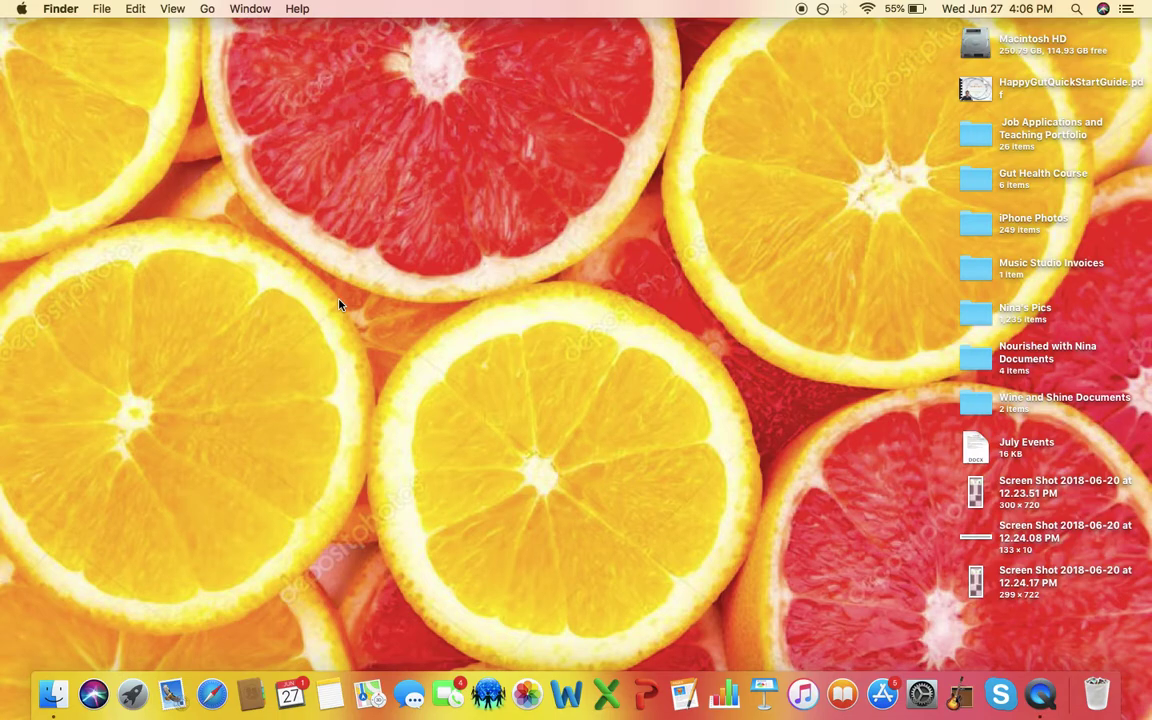
Step: Find and open QuickTime Player
key("super+space")
type("quic")
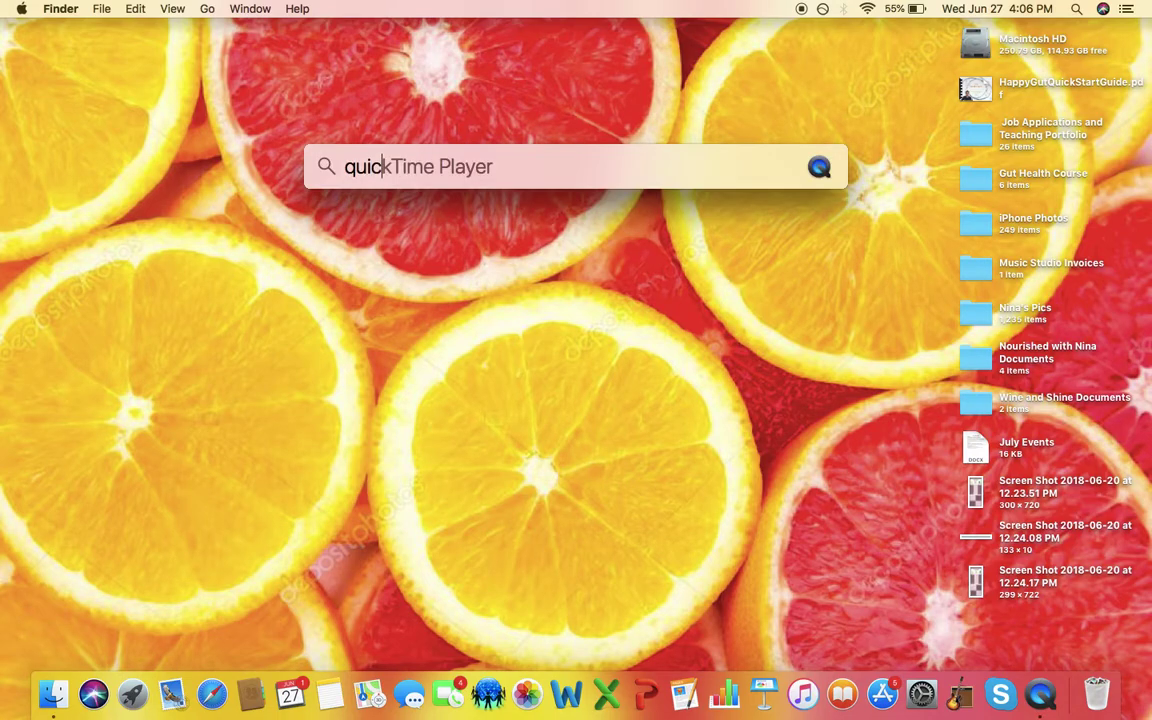
type("ktime")
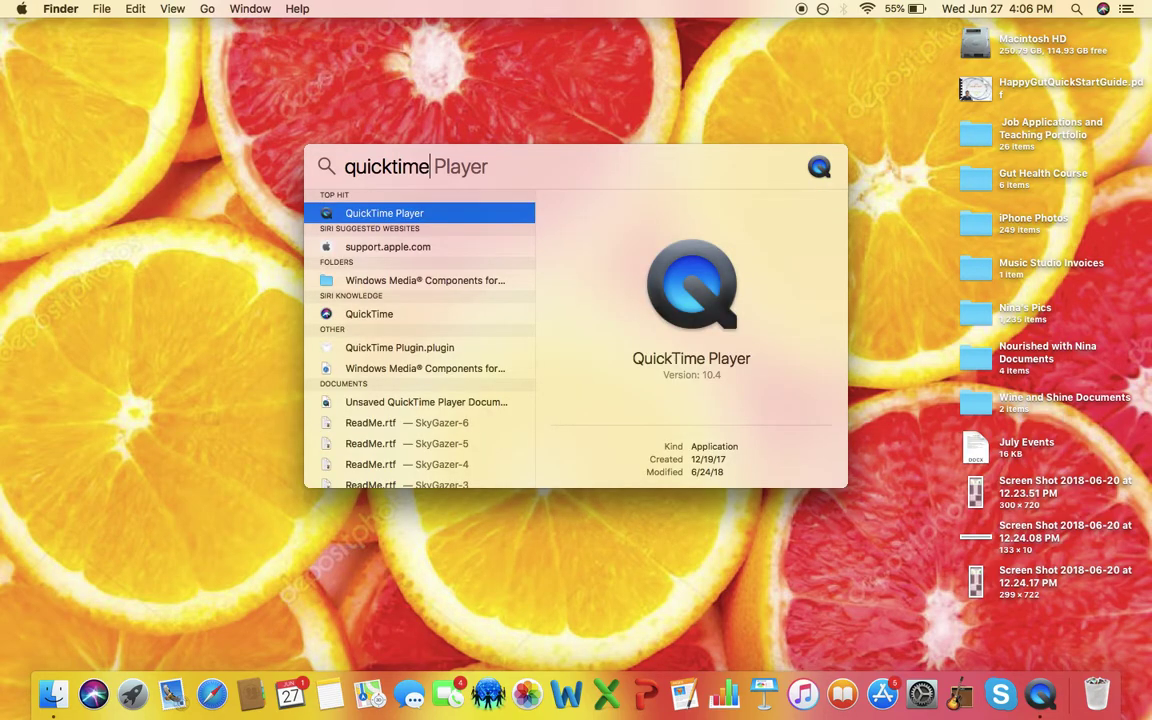
key("Return")
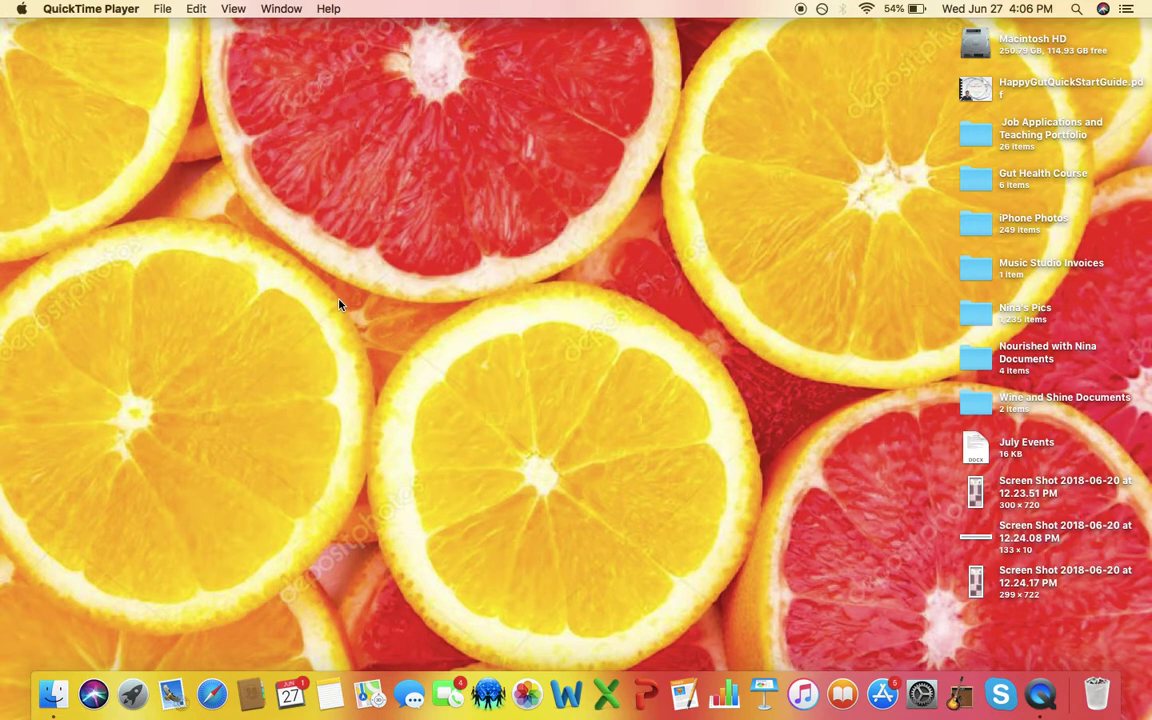
left_click(94, 10)
left_click(94, 11)
Step: Search the computer for Zoom and launch it
key("super+space")
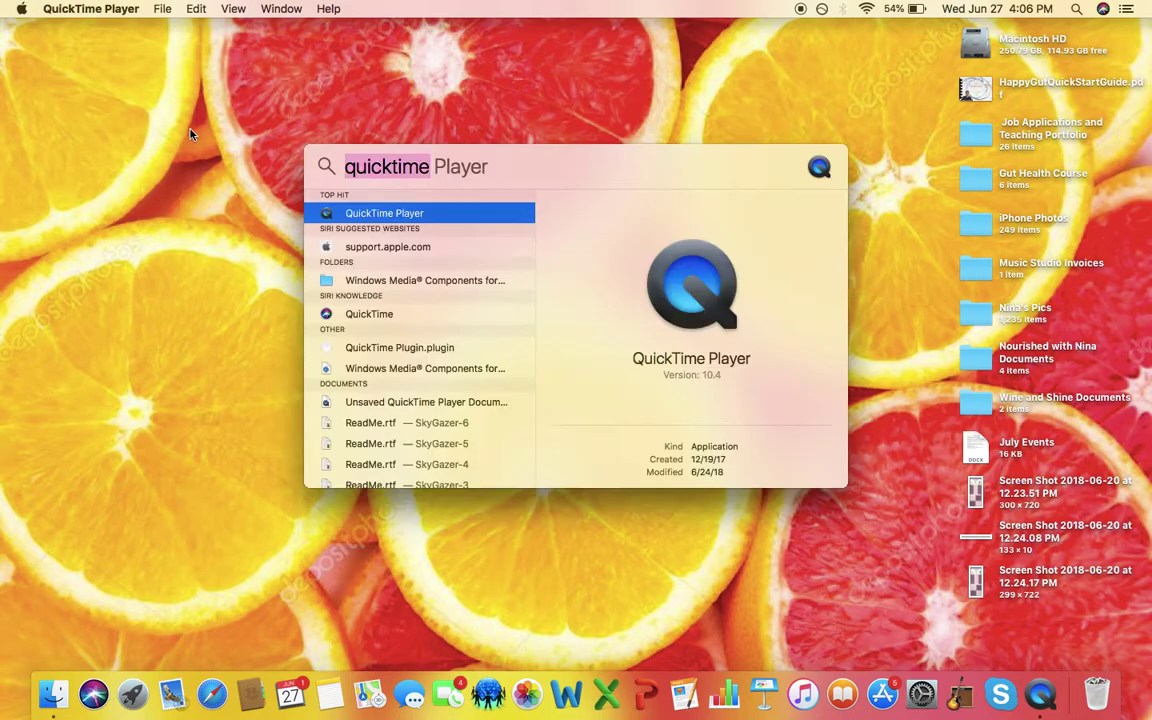
type("zoom")
key("Return")
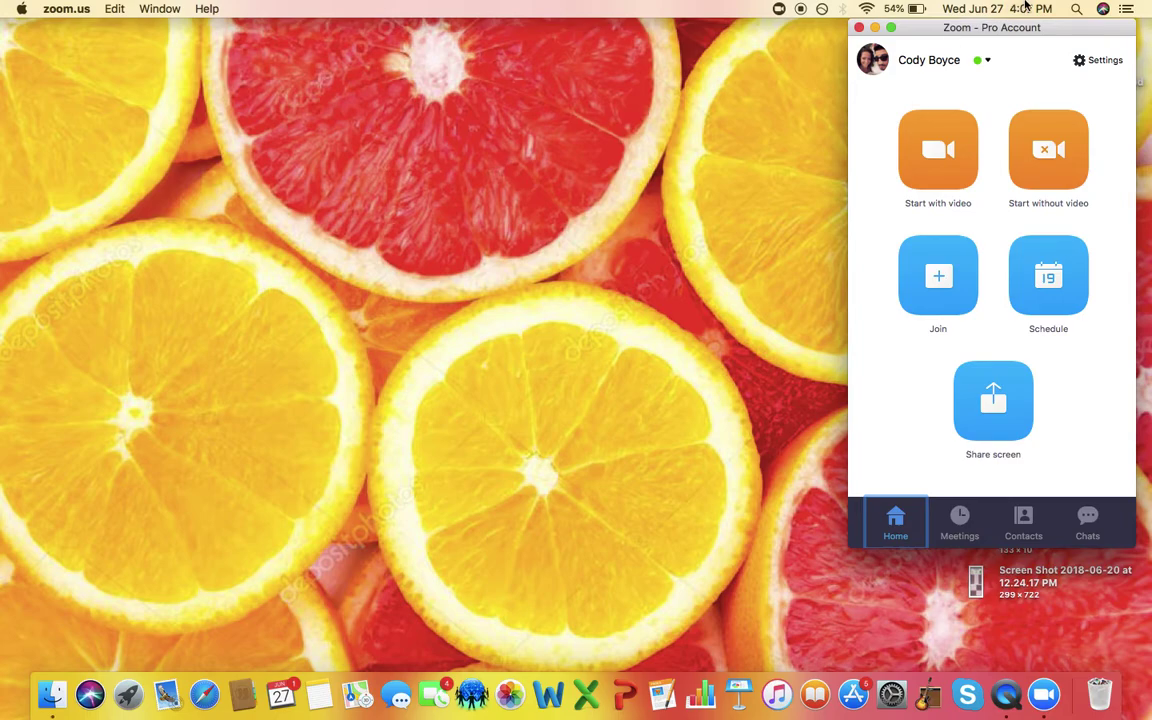
Step: Review the speaker and microphone devices in Zoom's audio preferences and close the preferences
left_click(70, 9)
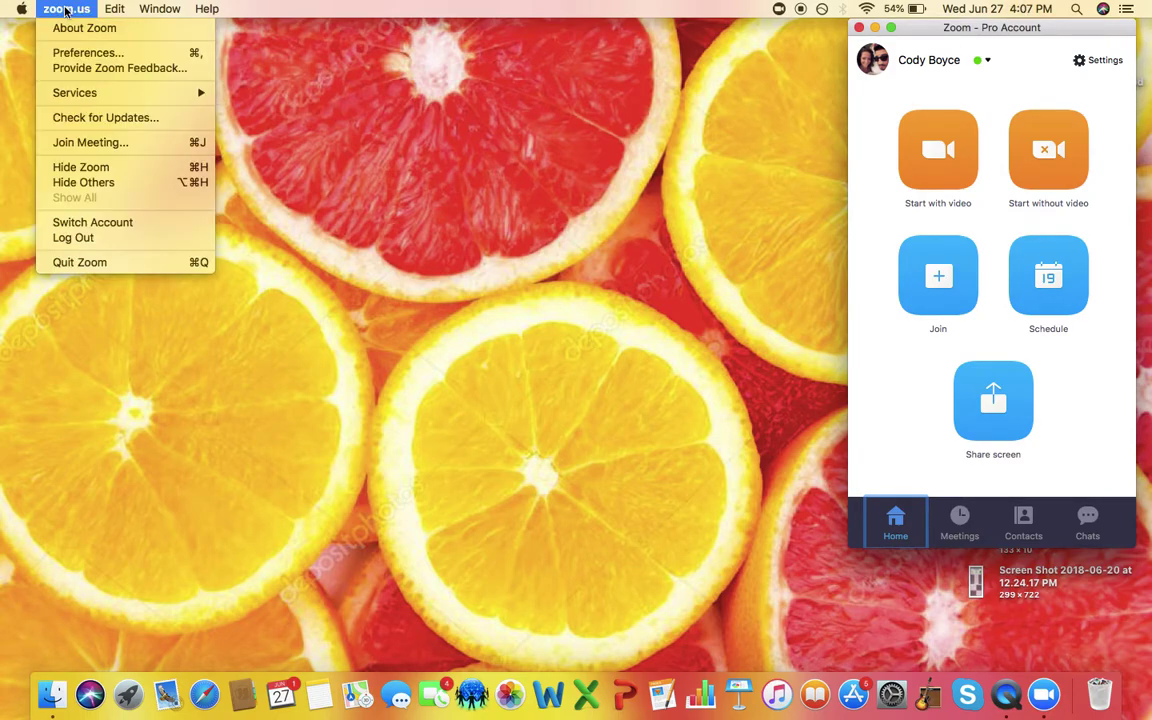
left_click(113, 54)
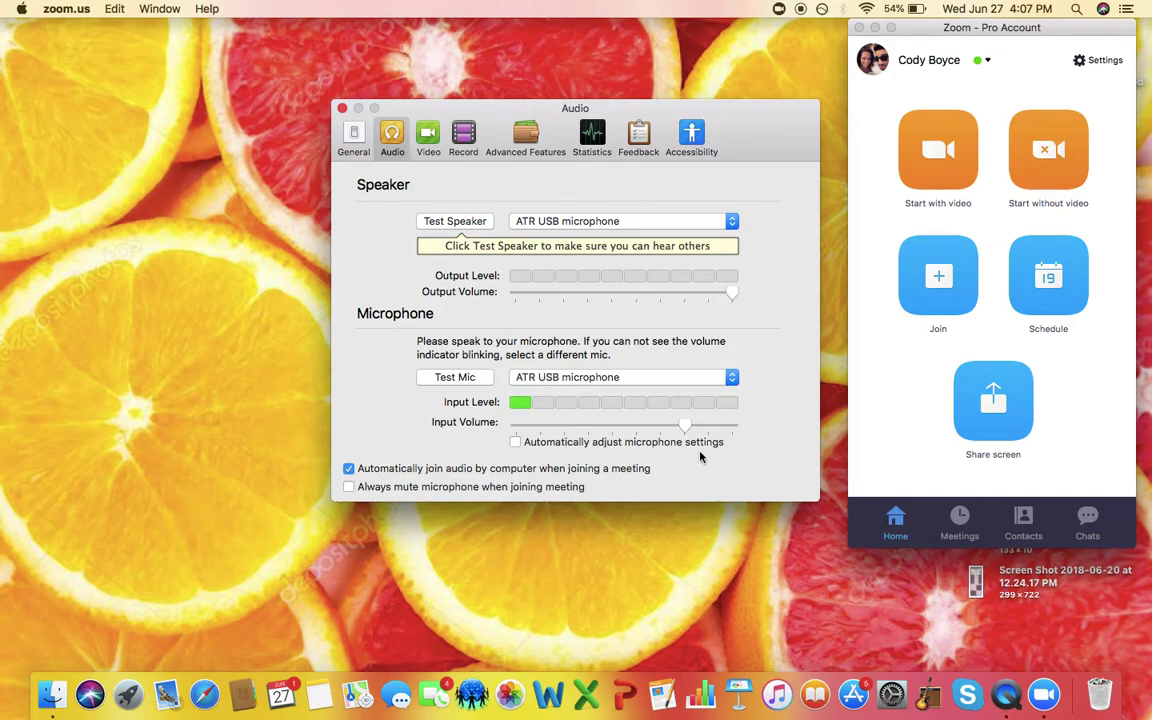
left_click(341, 109)
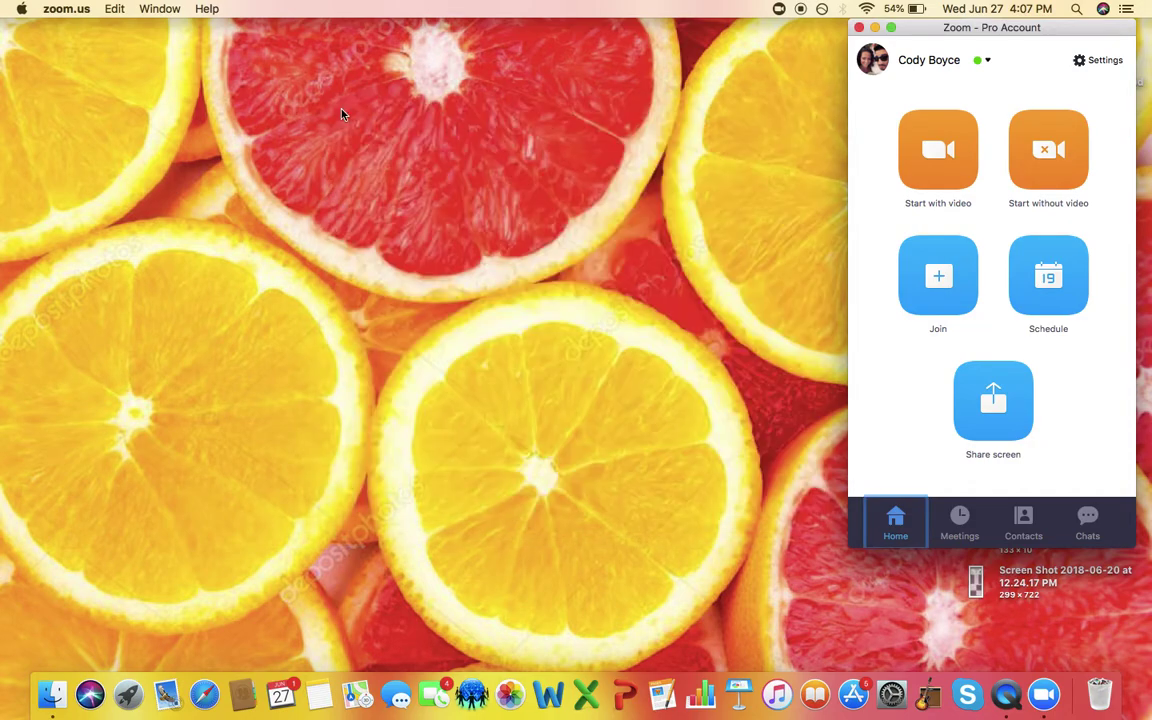
Step: Switch to QuickTime Player, create a new audio recording and check its microphone and quality options
key("super+Tab")
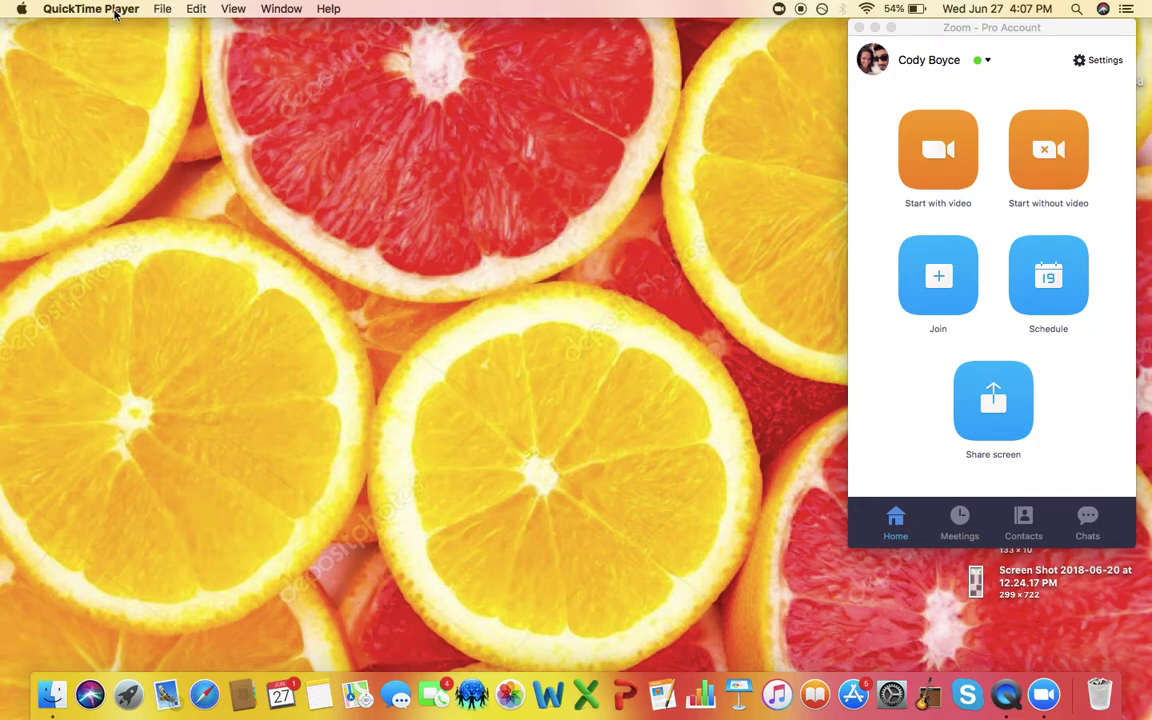
left_click(160, 12)
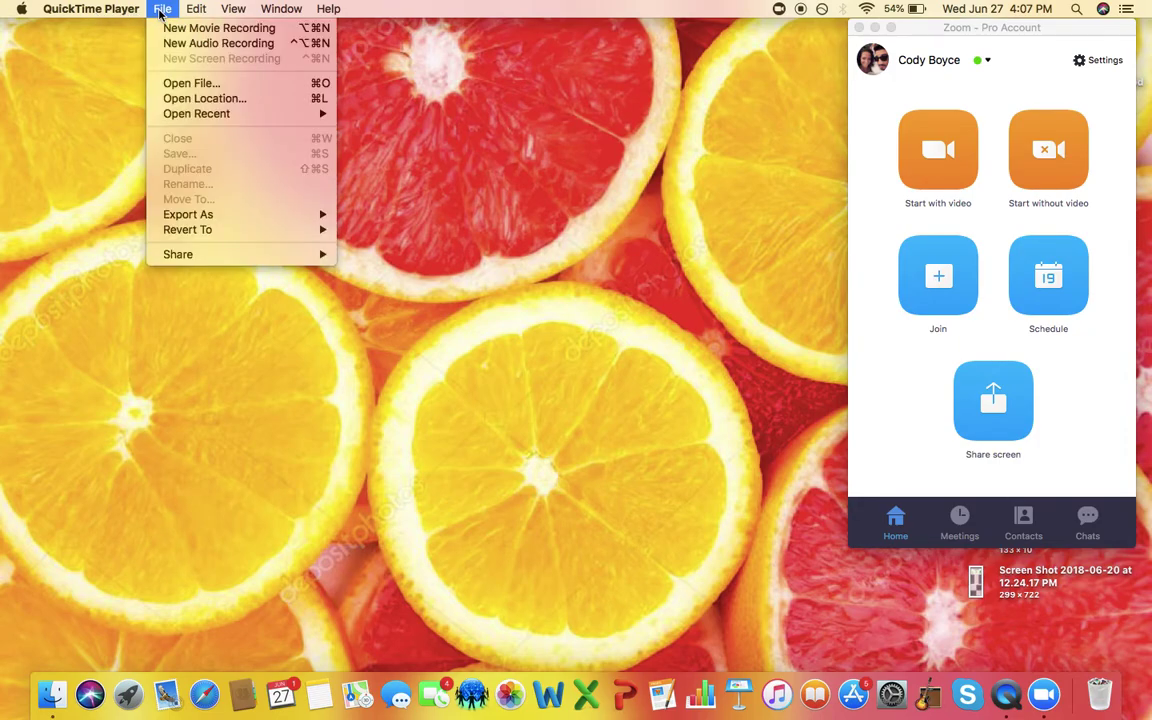
left_click(265, 45)
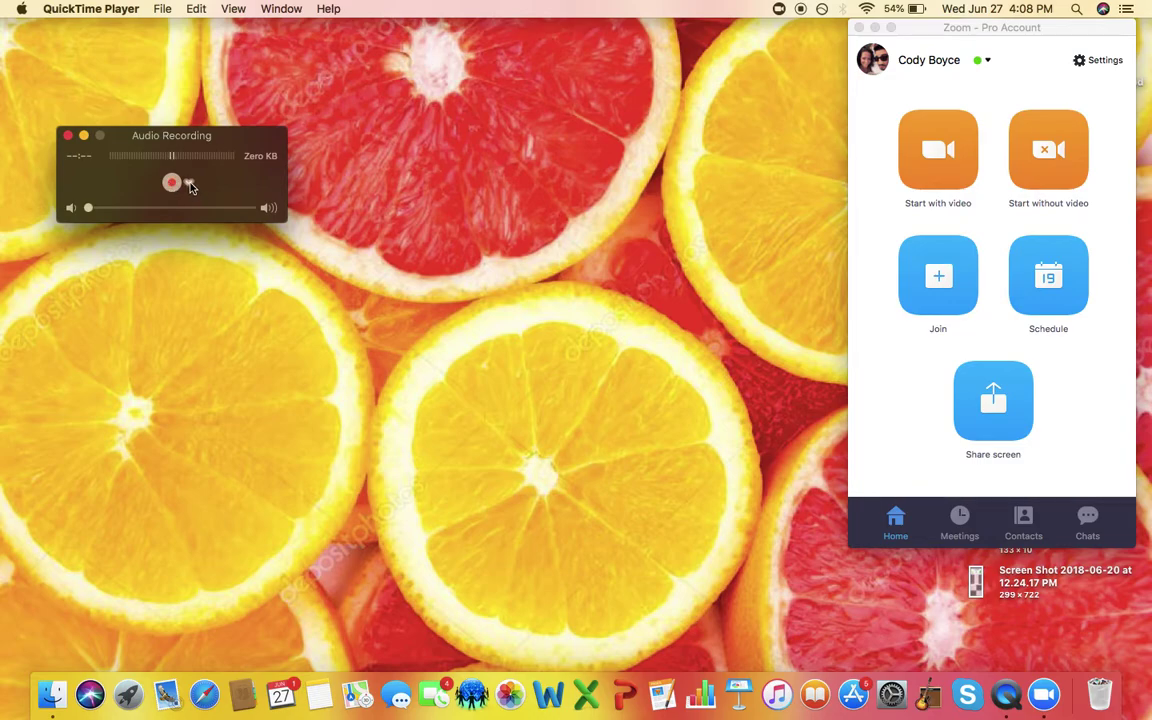
left_click(189, 184)
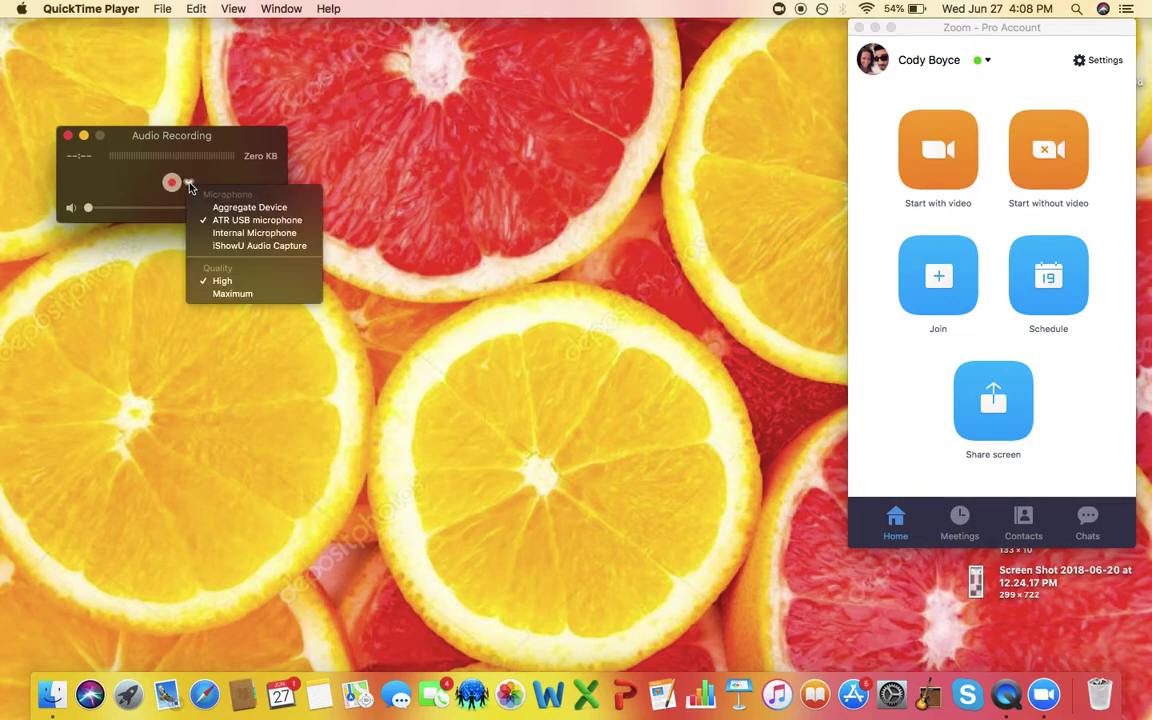
left_click(268, 182)
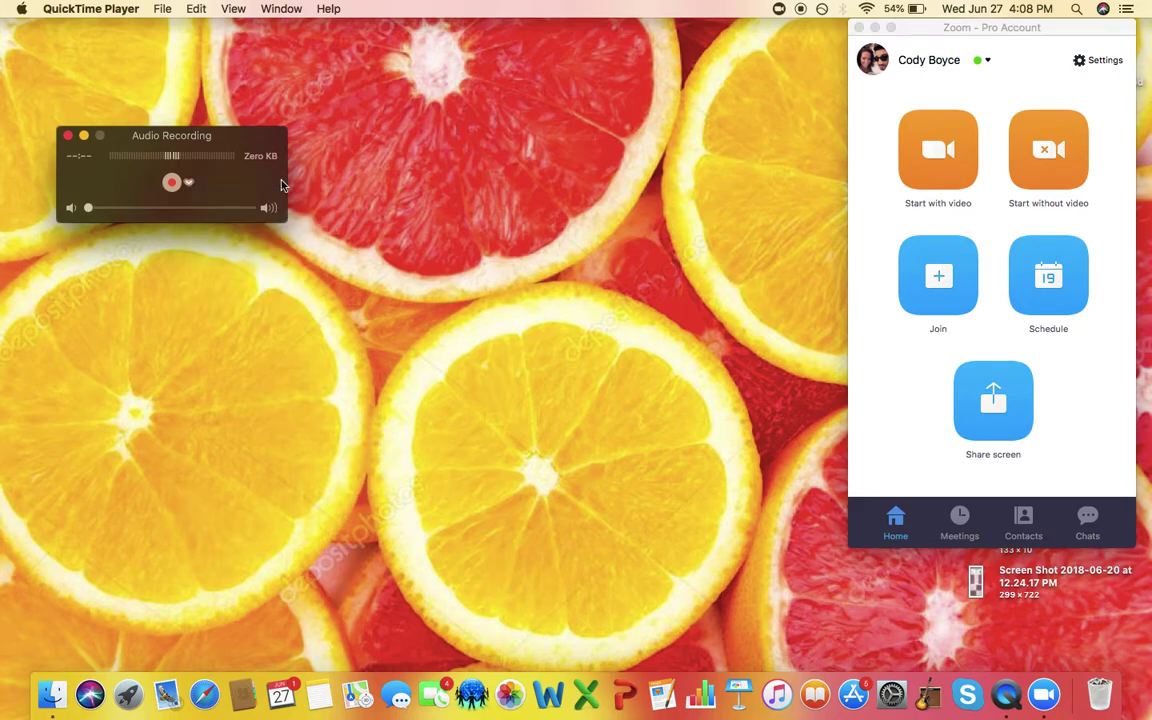
Step: Switch to Zoom, start the recurring Wine & Shine Recordings meeting and turn on the camera video
left_click(957, 527)
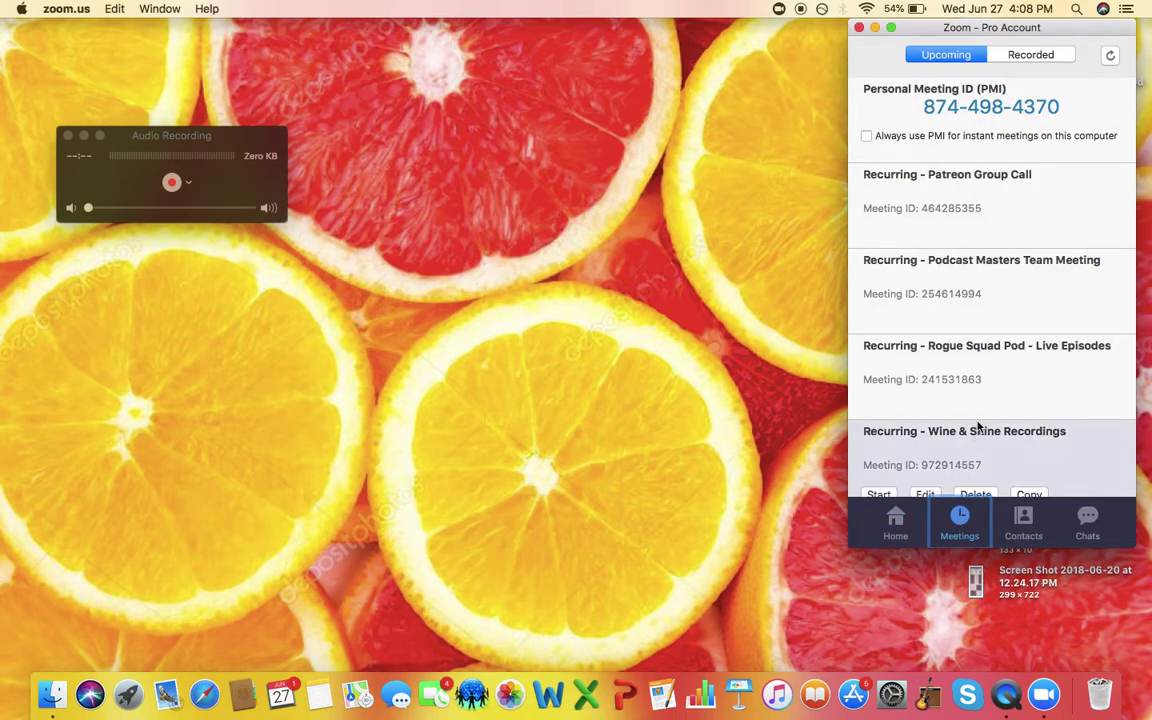
scroll(977, 430, "down", 1)
scroll(1018, 430, "up", 1)
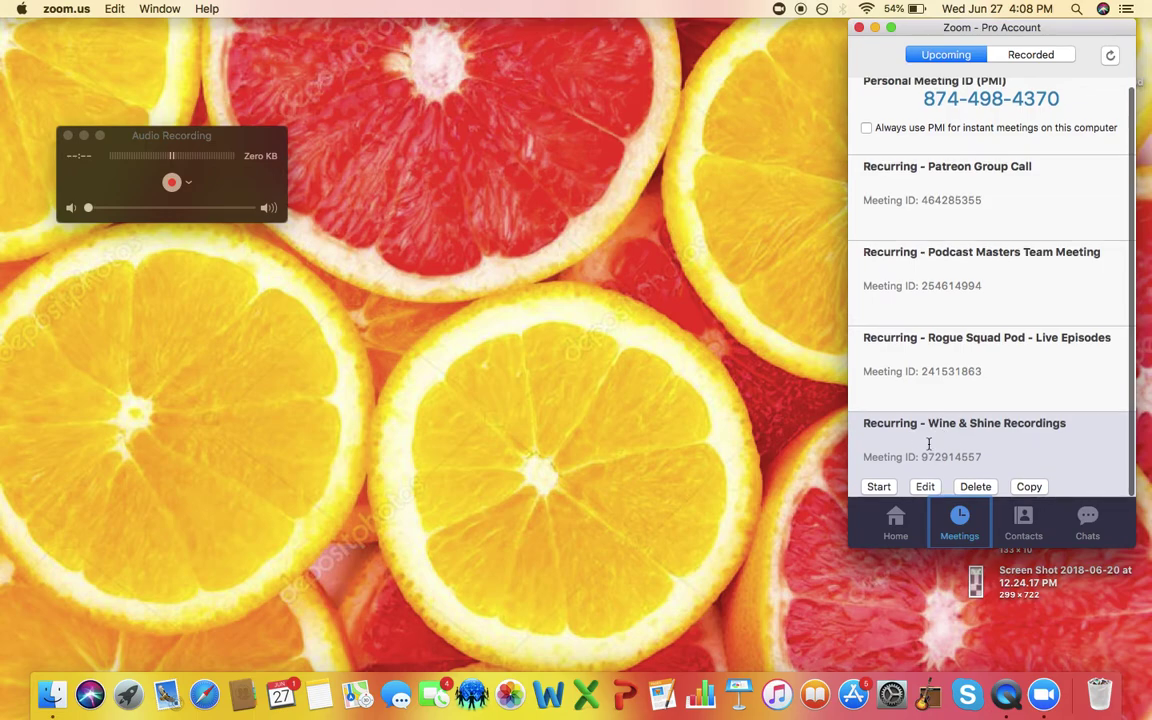
left_click(879, 487)
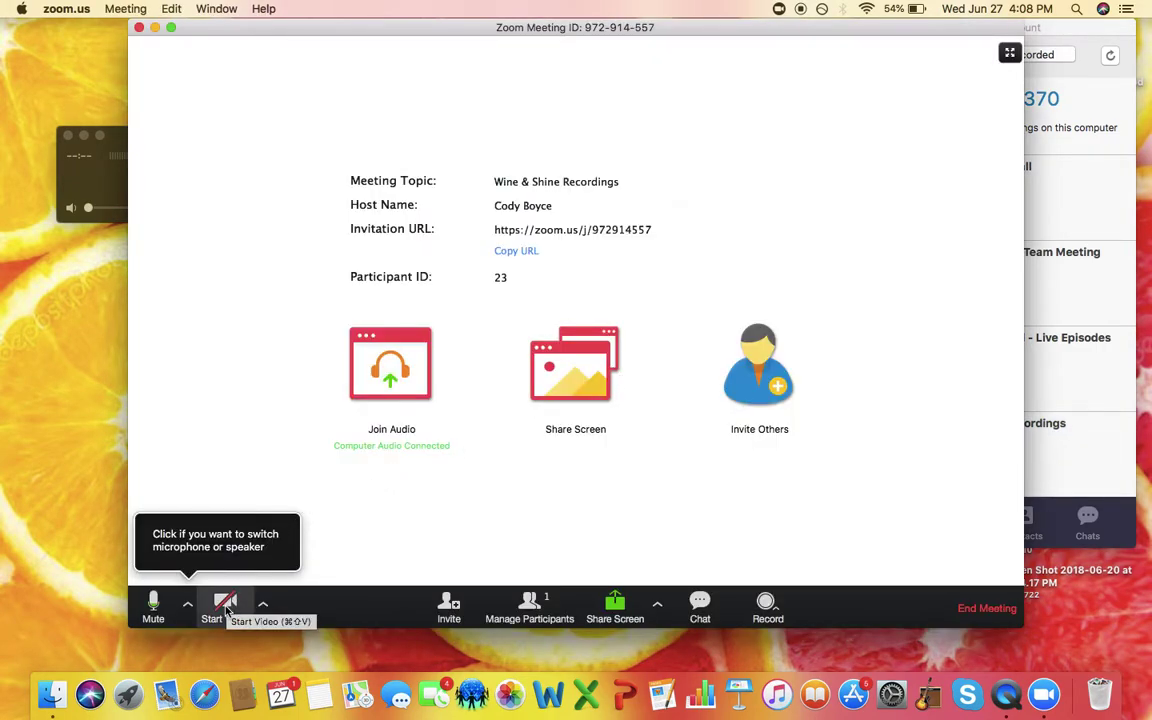
left_click(226, 608)
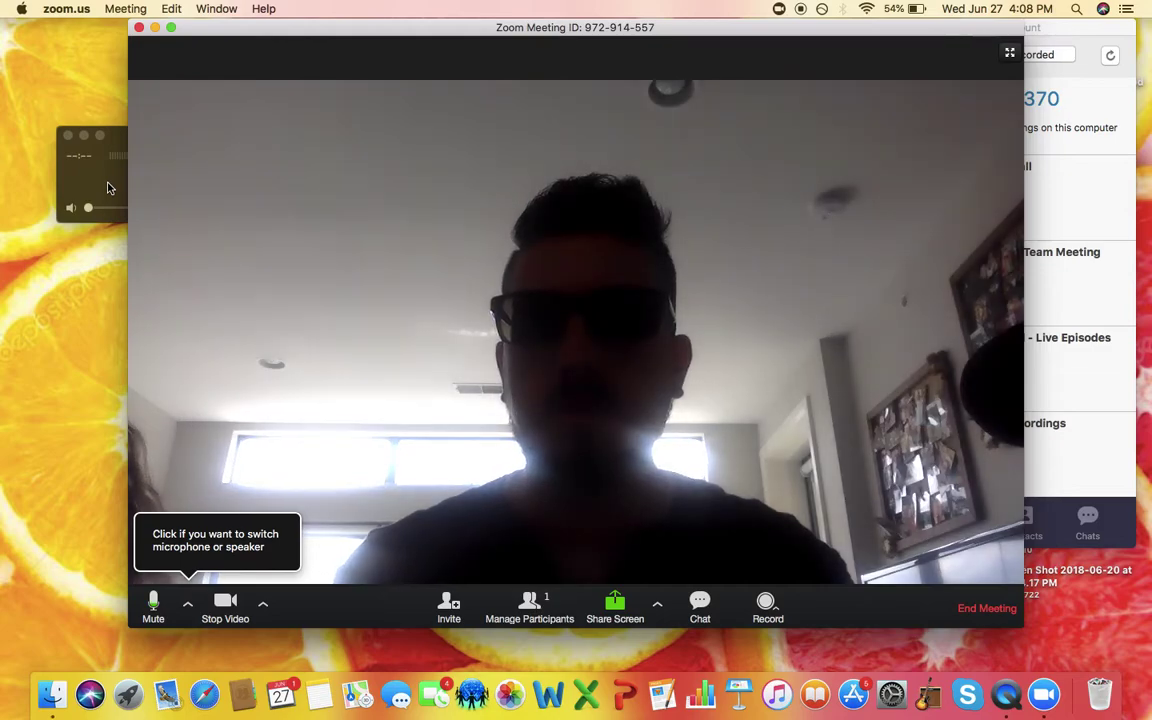
Step: Start the backup audio recording in QuickTime Player and start recording the Zoom meeting on this computer
left_click(108, 188)
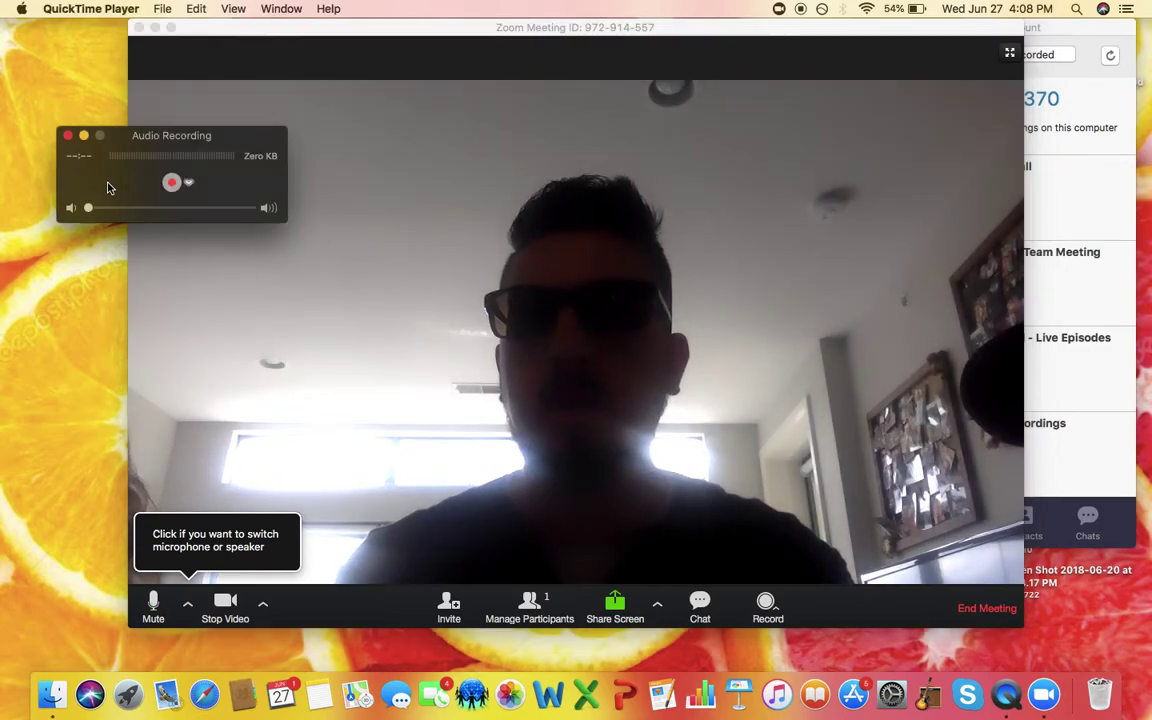
left_click(172, 183)
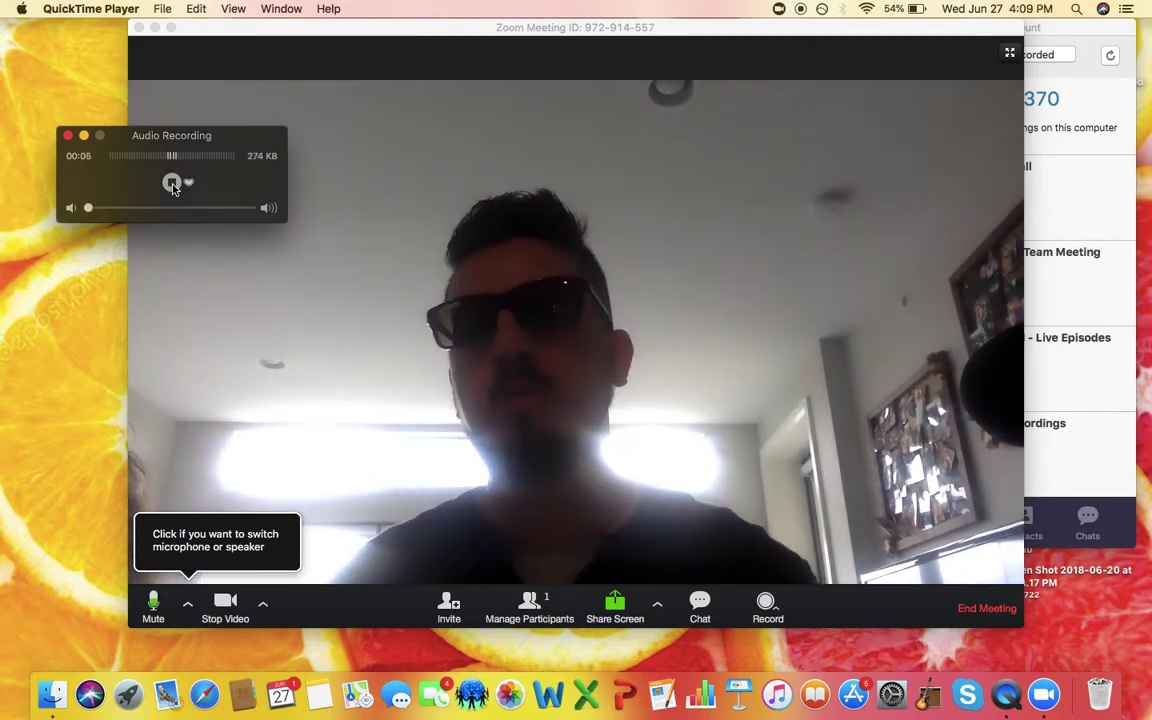
left_click(768, 605)
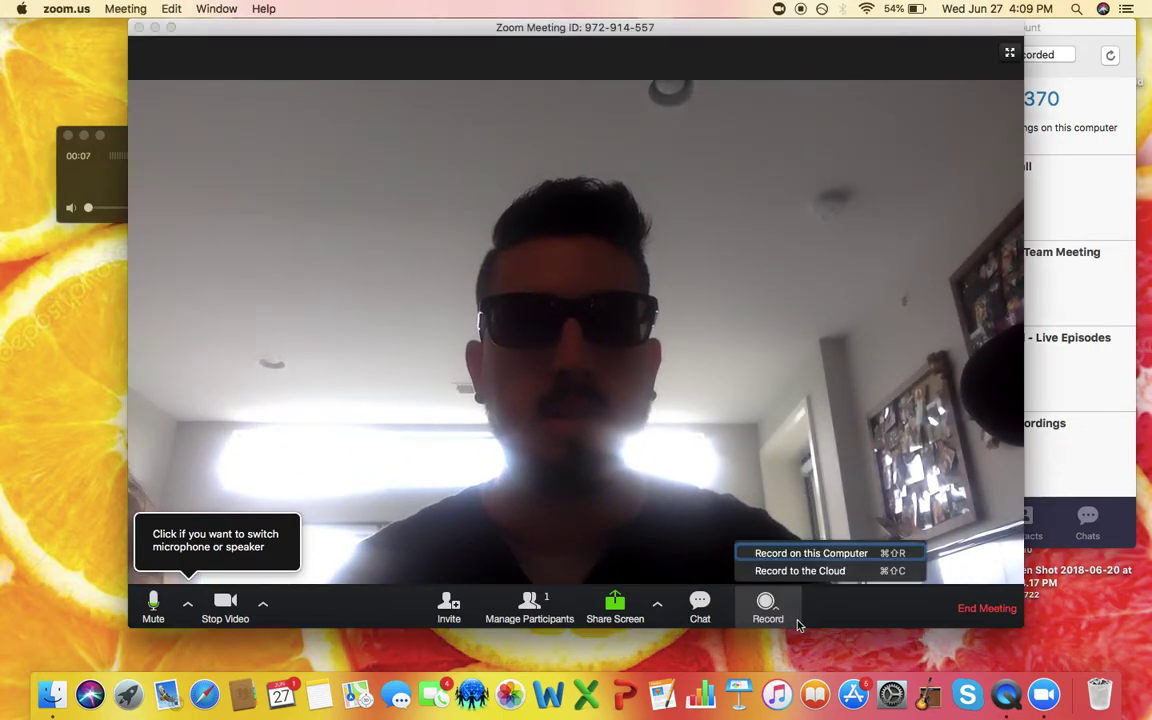
left_click(780, 550)
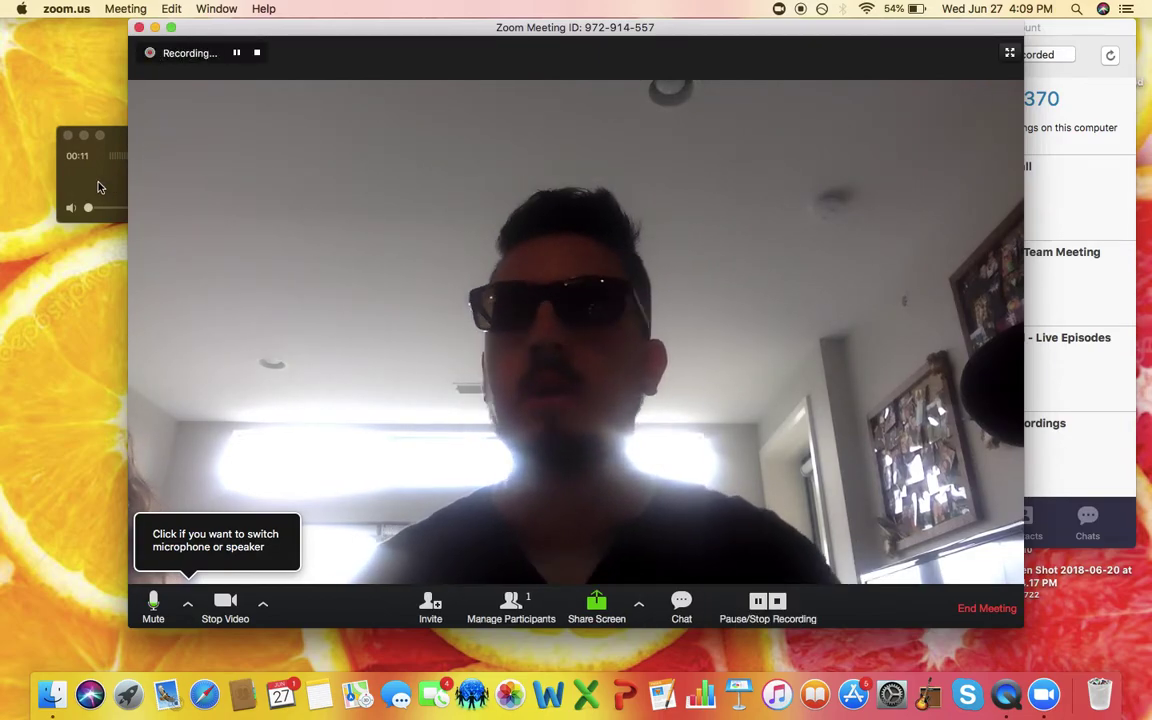
Step: Stop the QuickTime audio recording, then return to Zoom and end the meeting for all participants
left_click(98, 187)
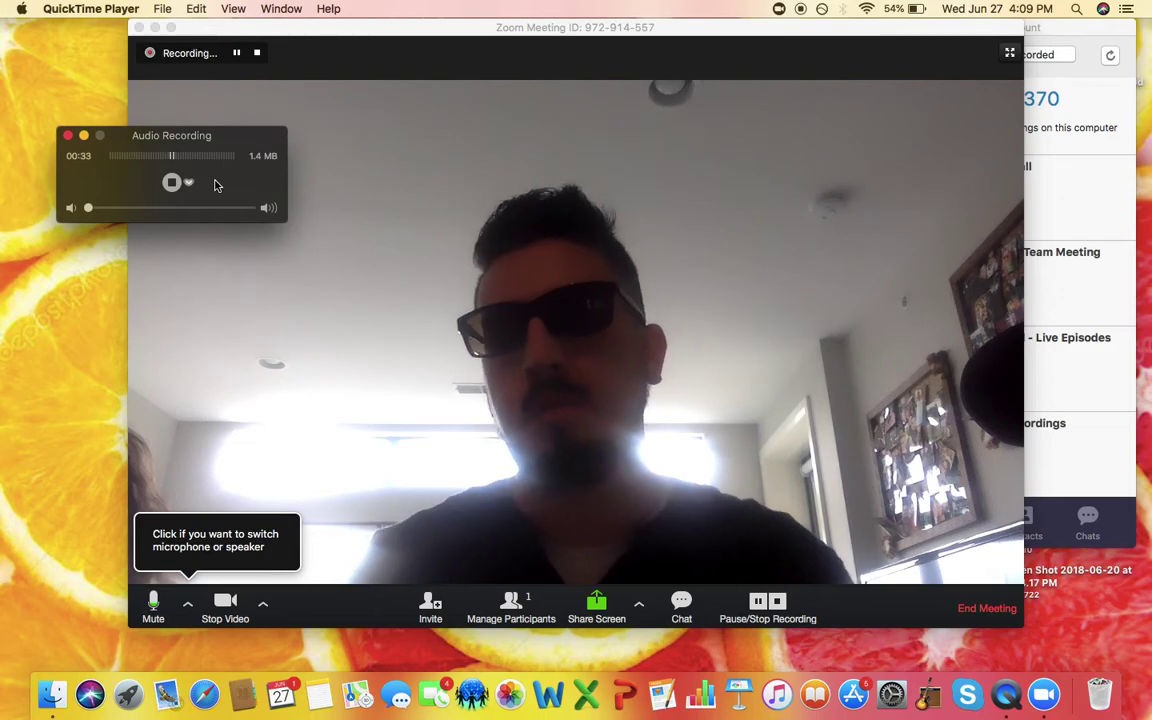
left_click(171, 182)
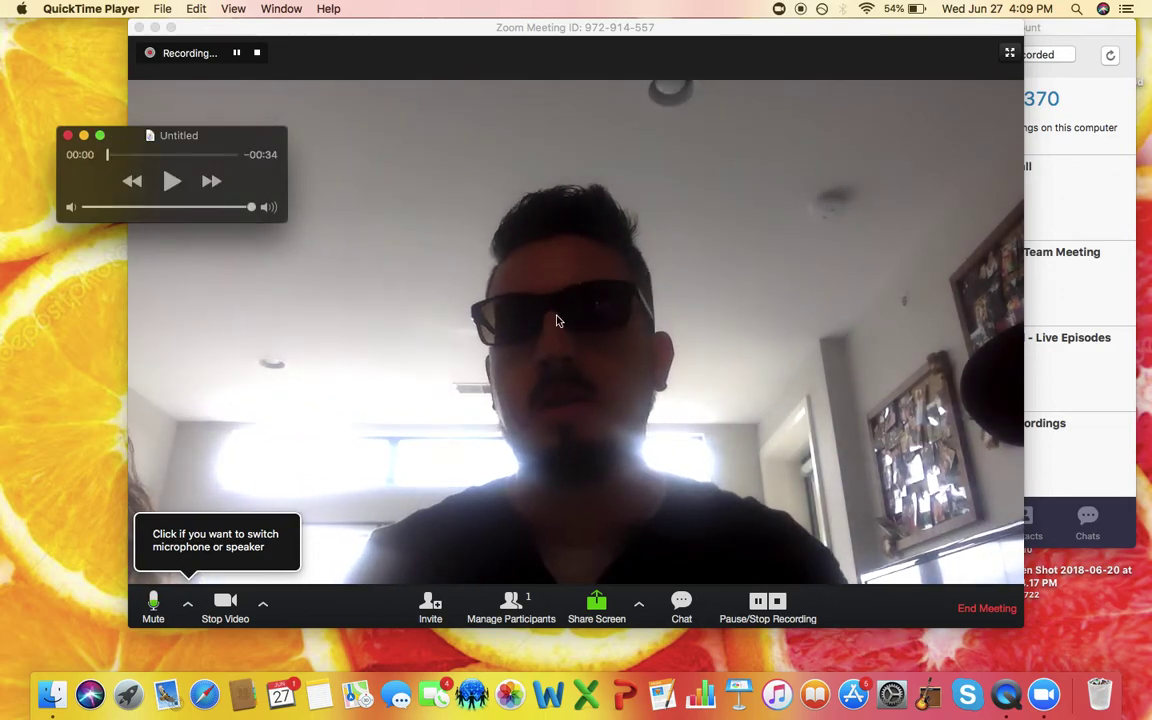
left_click(404, 214)
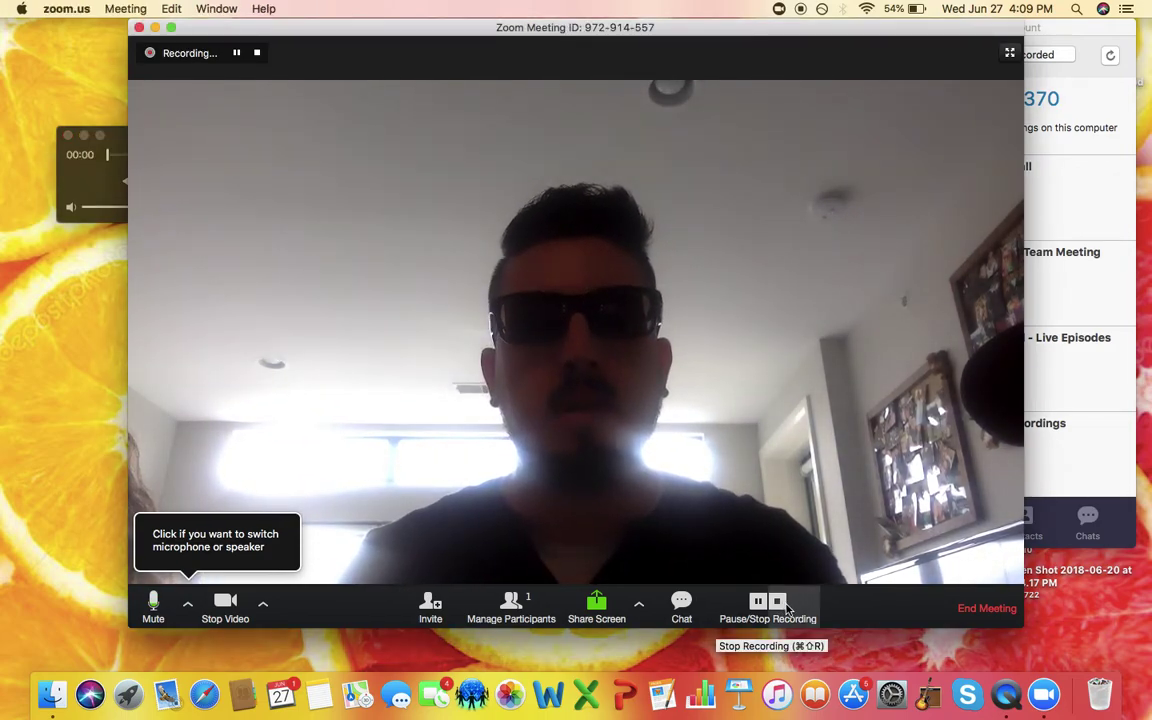
left_click(987, 608)
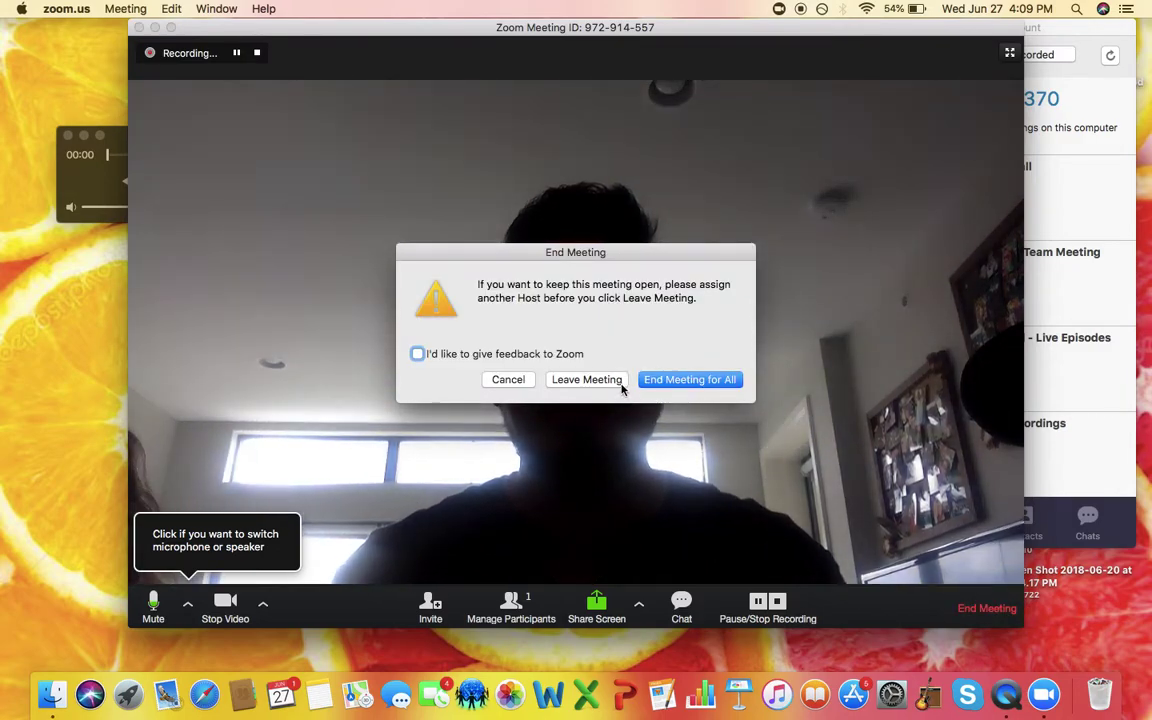
left_click(673, 381)
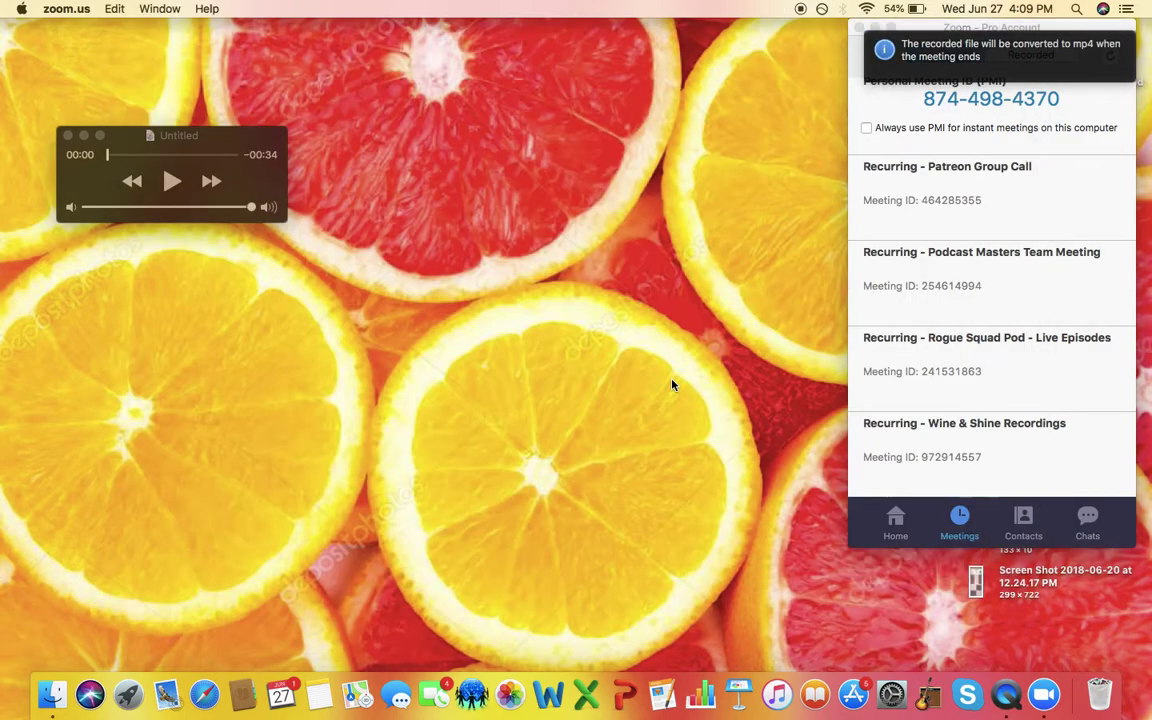
Step: Move the Finder window with the converted Zoom recording files clear of the QuickTime audio window
left_click_drag(496, 153, 407, 124)
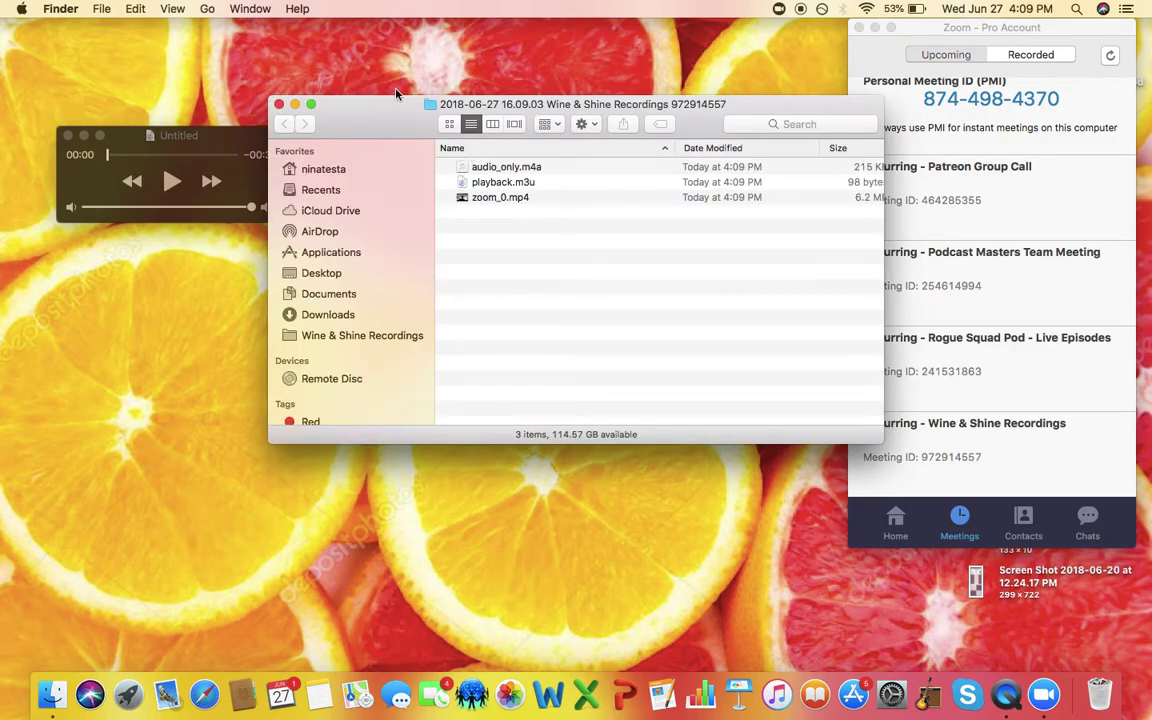
left_click_drag(396, 93, 602, 91)
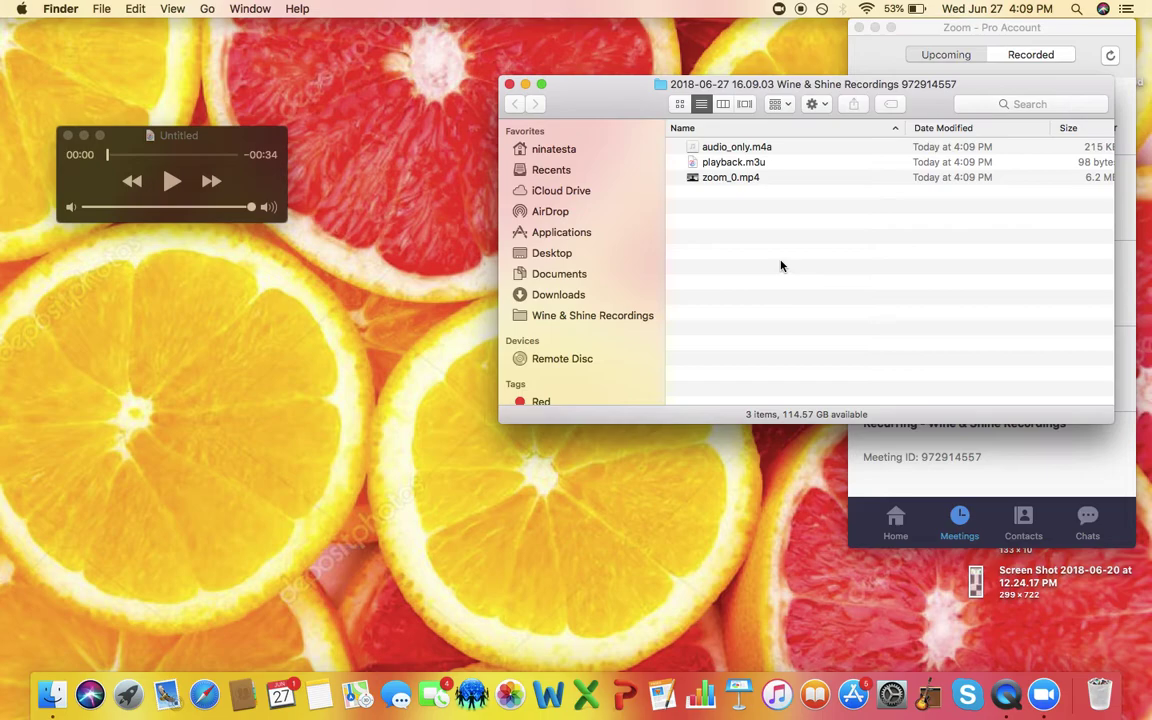
left_click(253, 141)
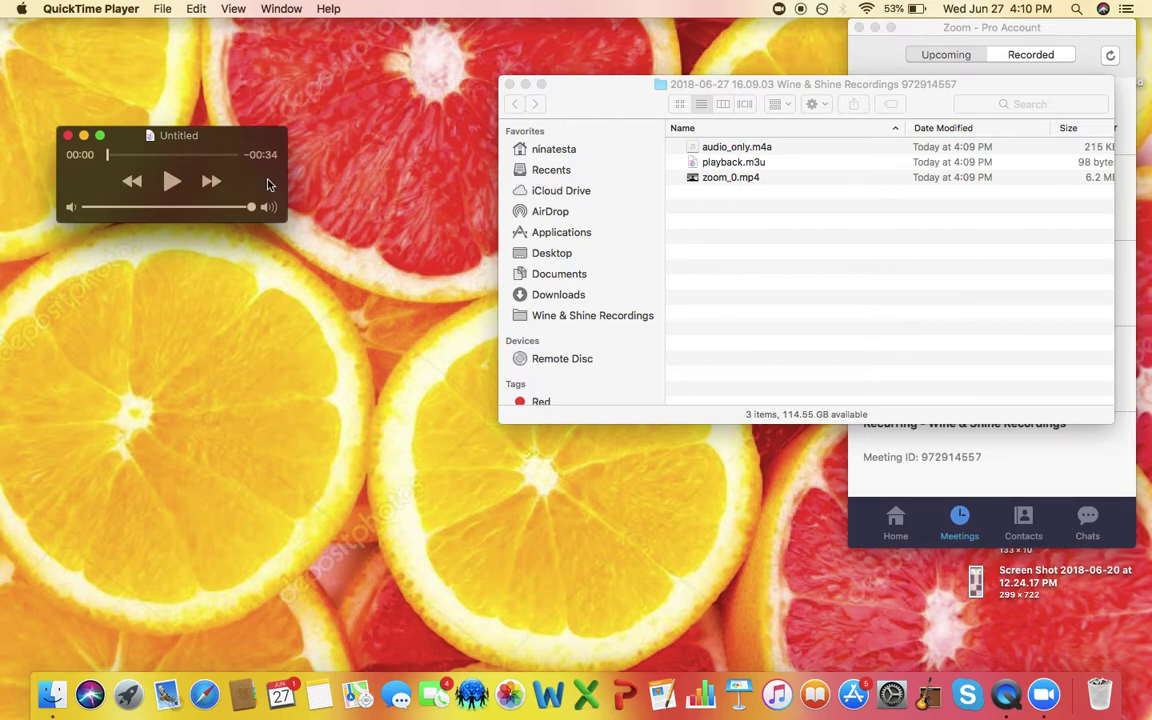
key("super+s")
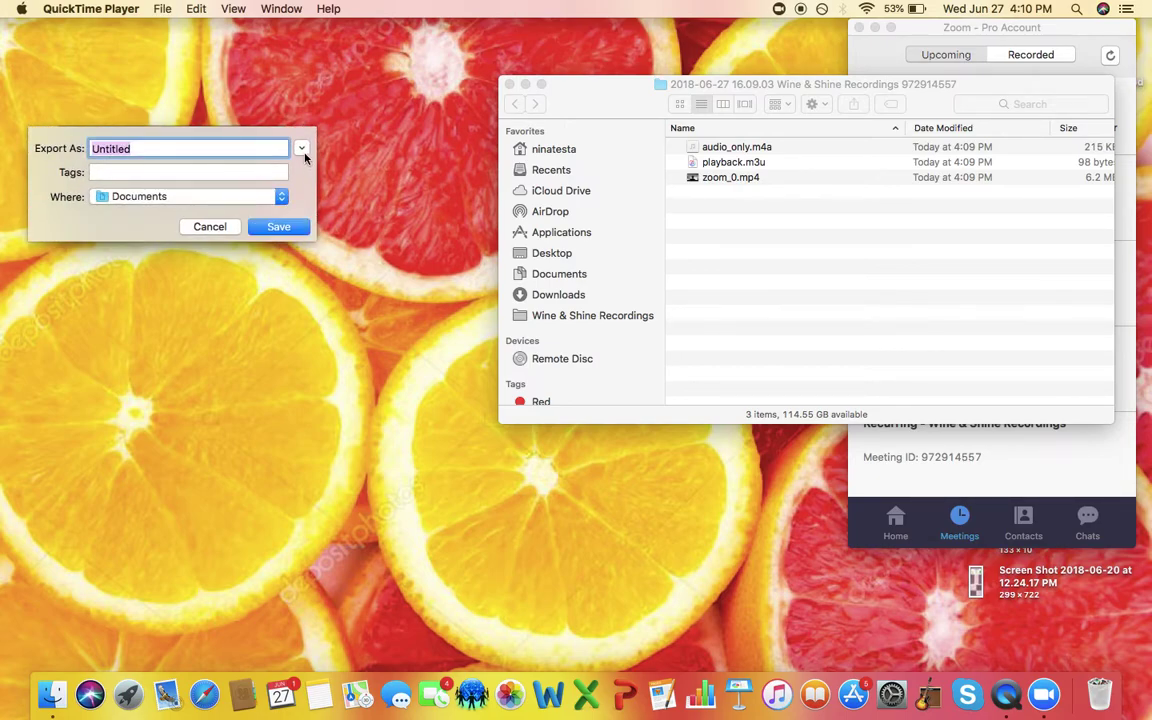
left_click(303, 150)
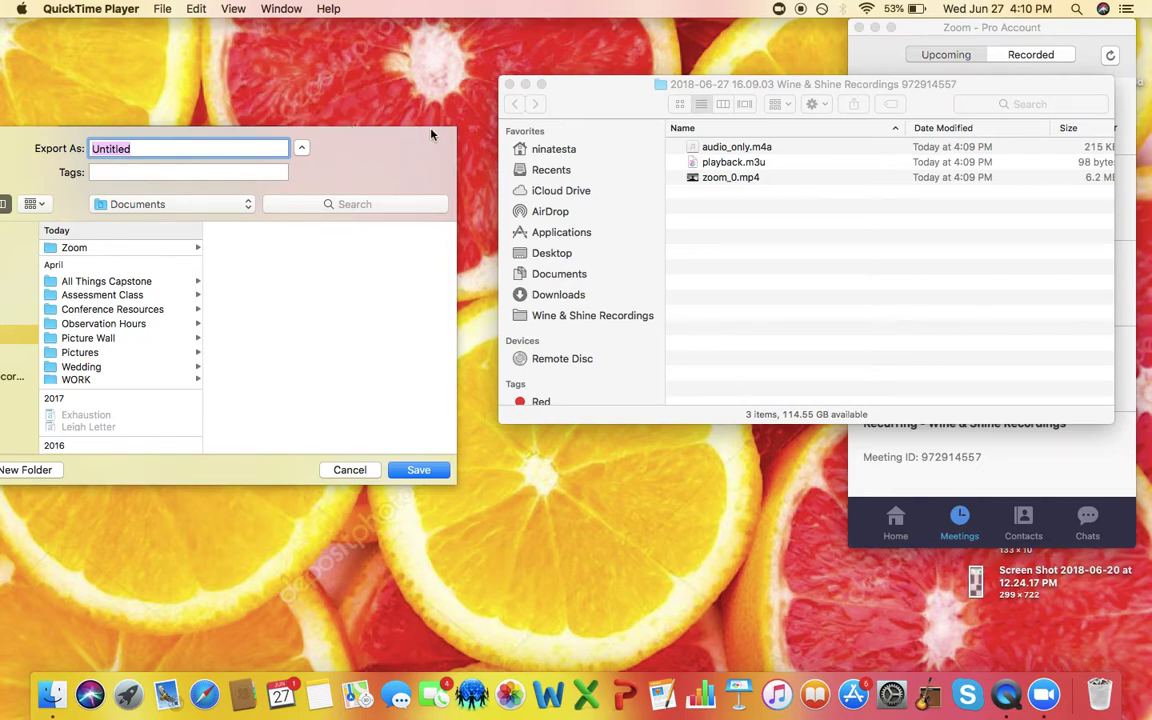
left_click(355, 471)
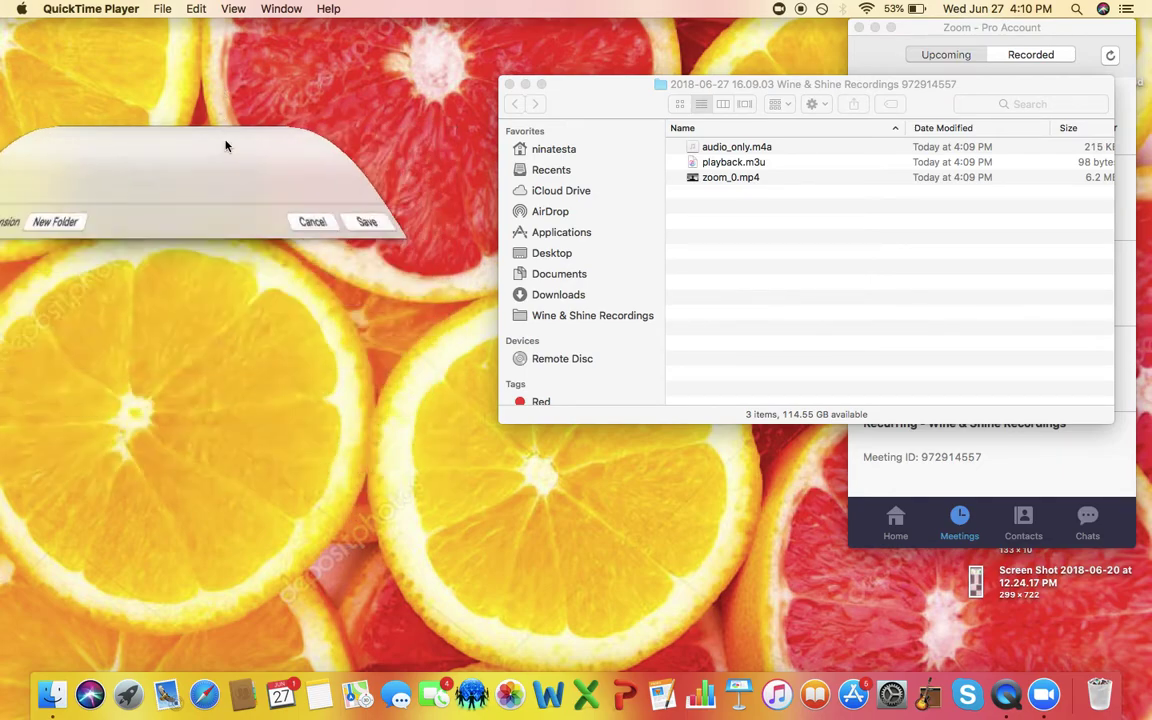
Step: Save the QuickTime audio recording as test 6-27-18 in the Wine & Shine Recordings folder
left_click_drag(226, 140, 420, 152)
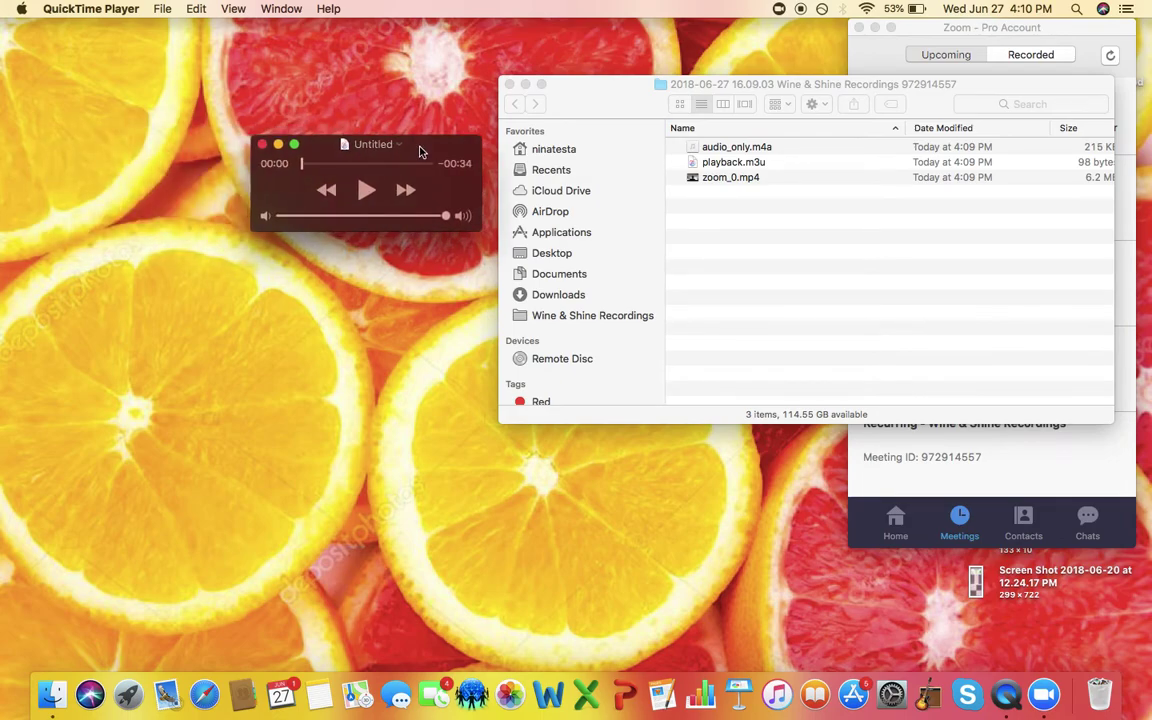
key("super+s")
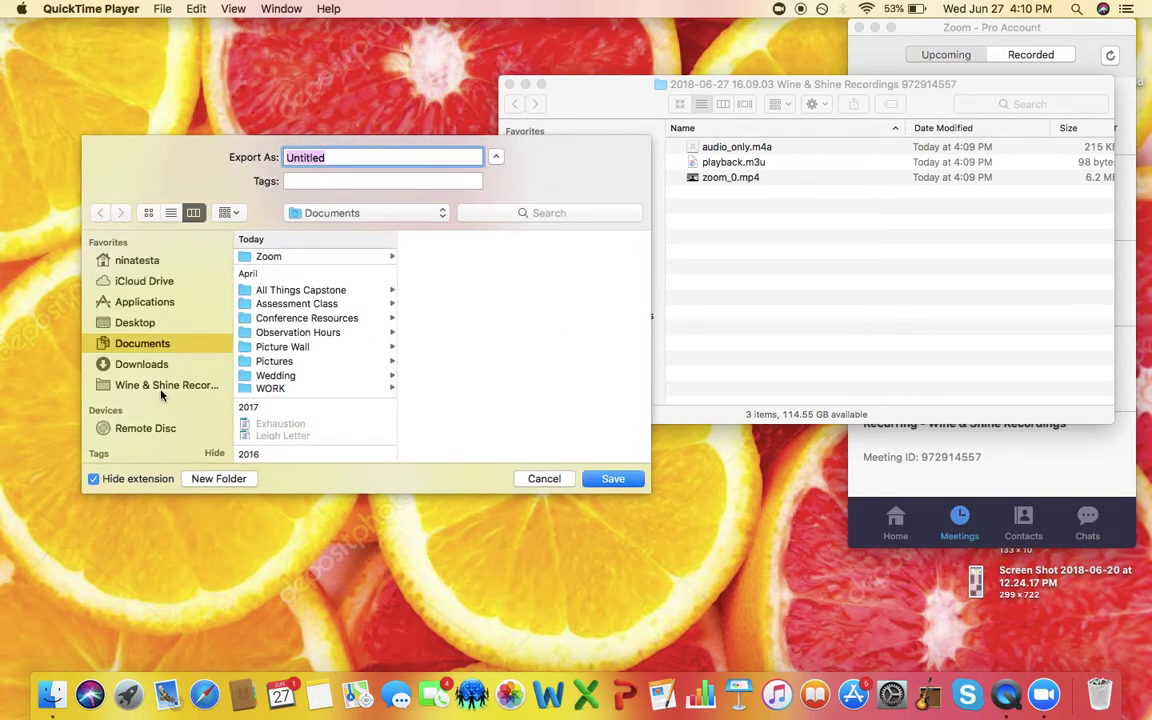
left_click(157, 391)
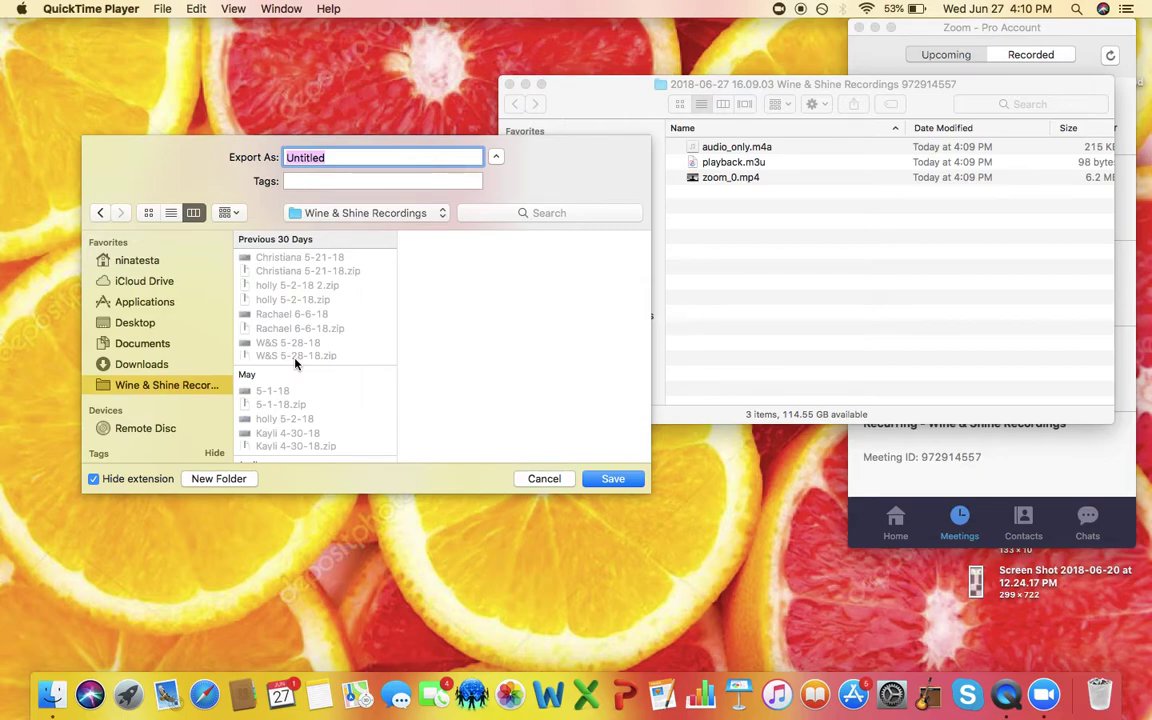
type("test 6-27-18")
key("Return")
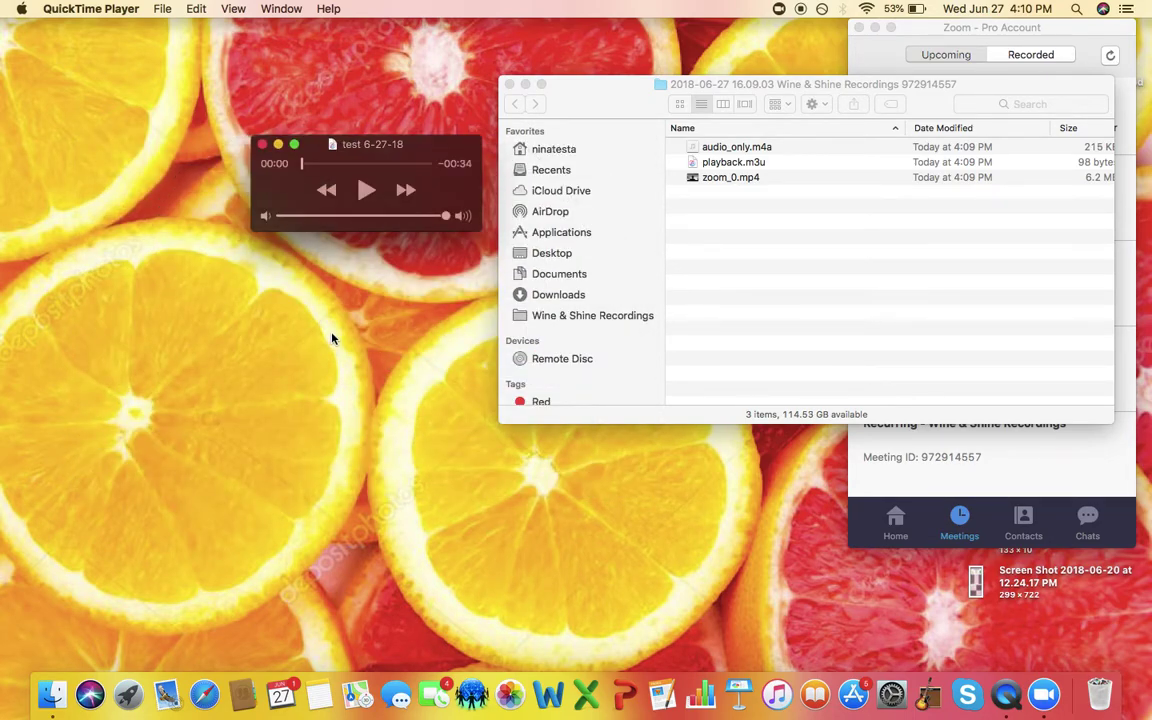
Step: Cancel the prompt about keeping the Screen Recording document and return to the Finder window with the Zoom files
left_click(700, 311)
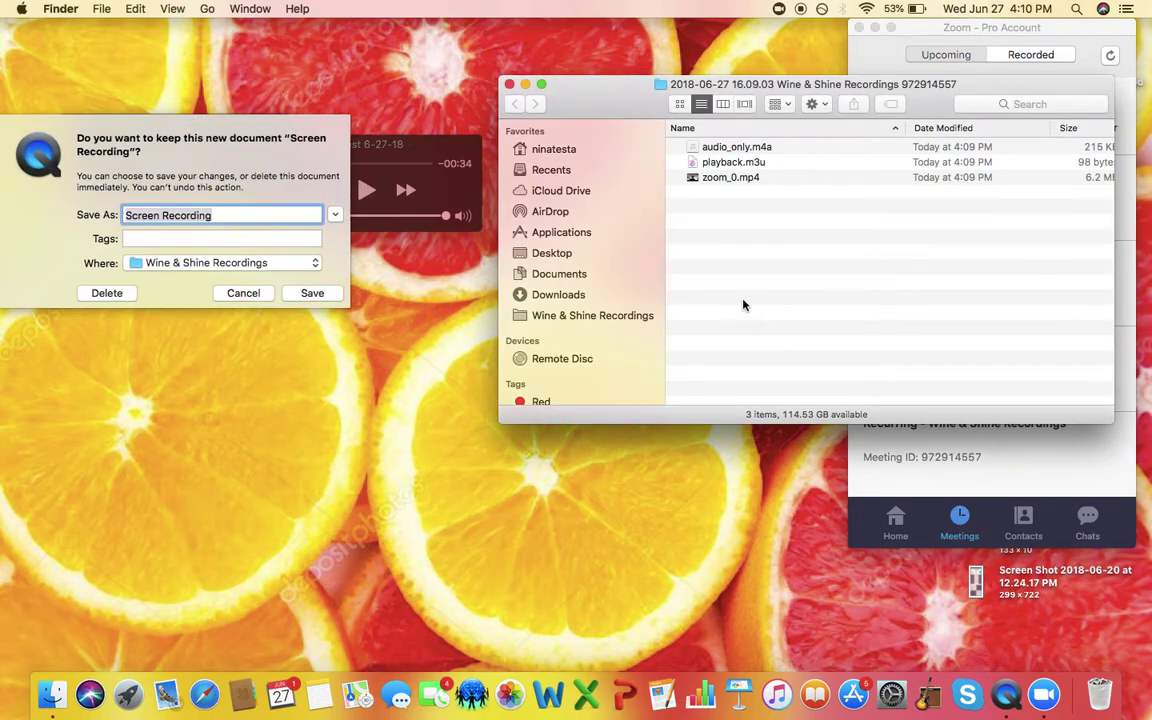
left_click(250, 294)
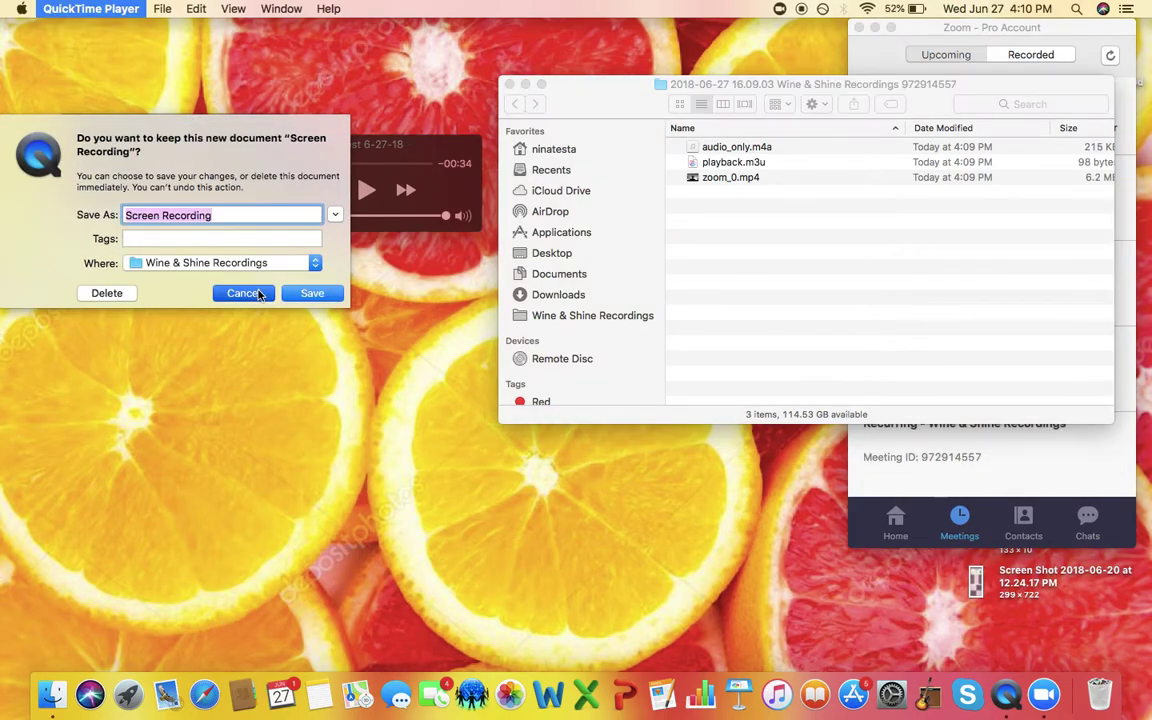
left_click(797, 231)
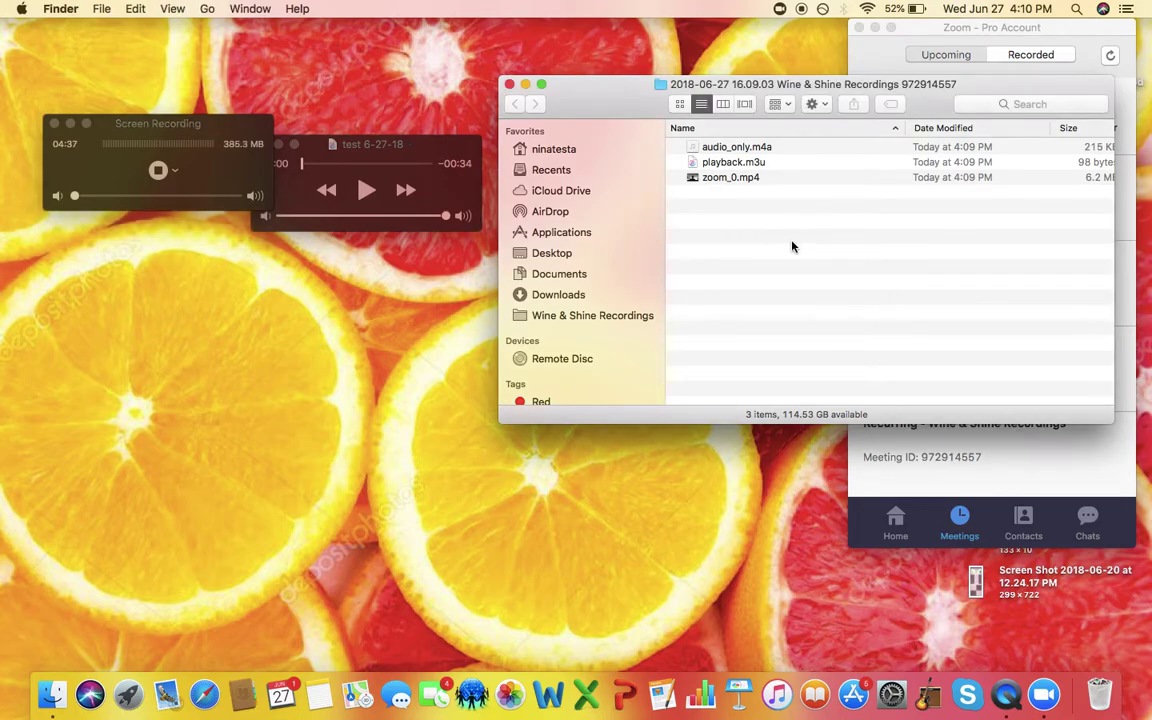
Step: Select audio_only.m4a, then open a second Finder window on the Wine & Shine Recordings folder and place it clear of the other windows
left_click(736, 180)
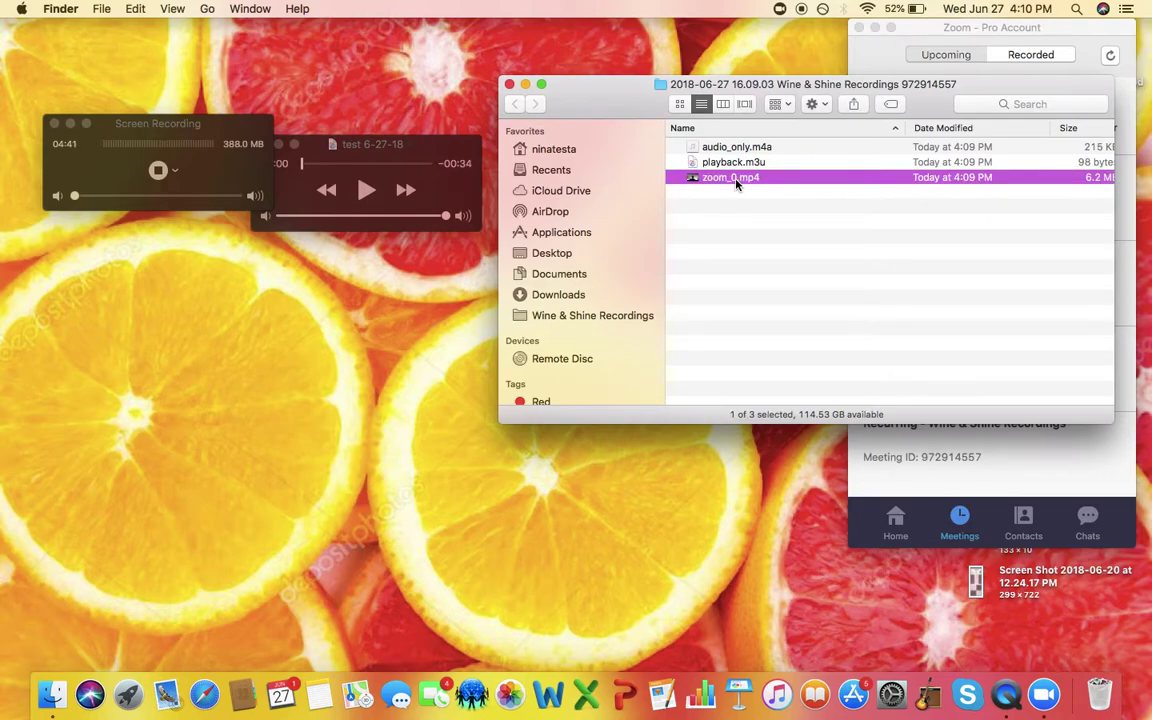
key("Up")
key("Up")
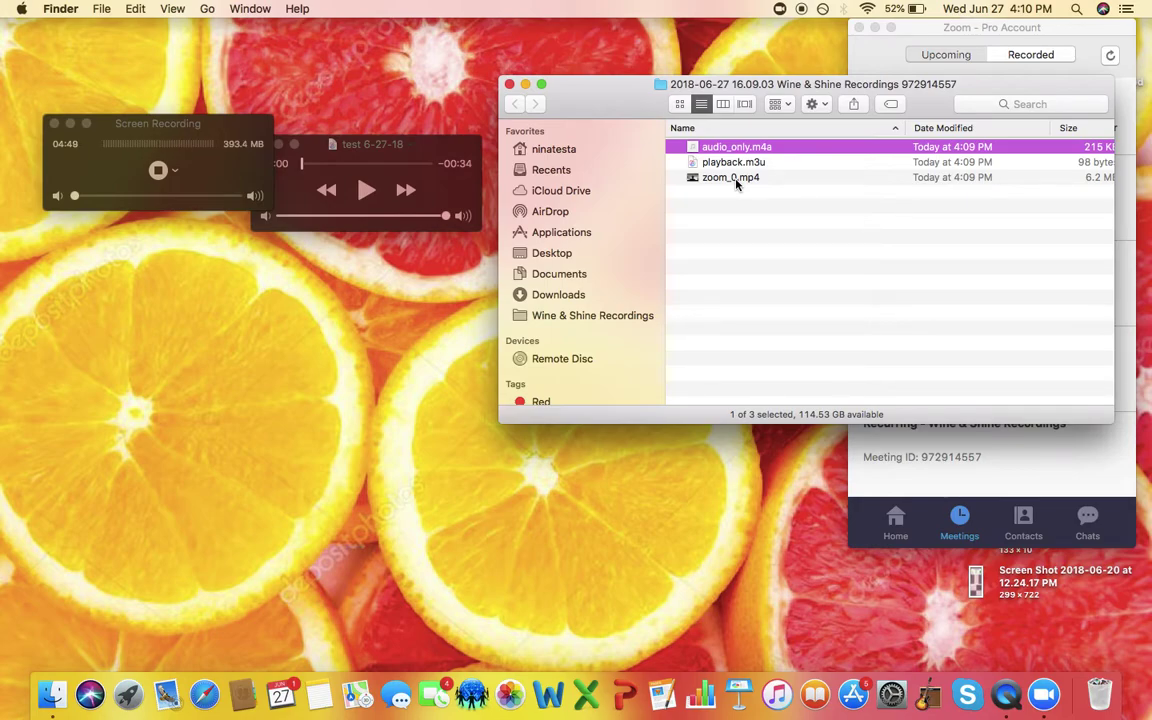
key("super+o")
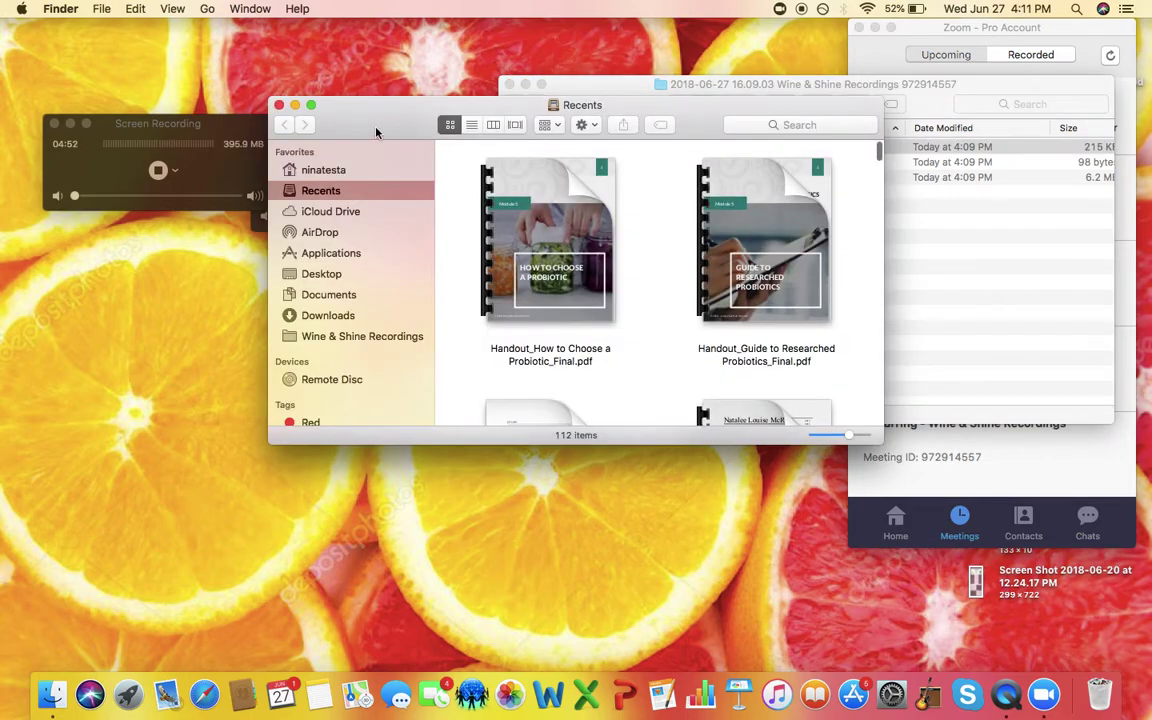
left_click_drag(375, 125, 183, 235)
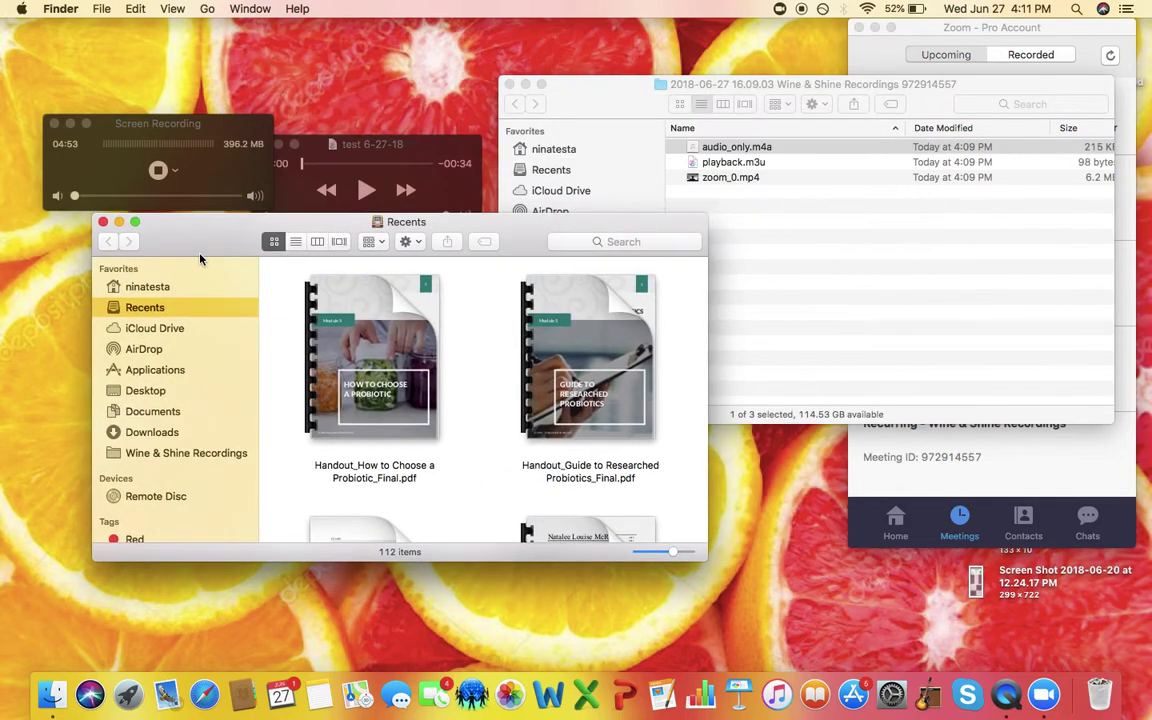
left_click(186, 453)
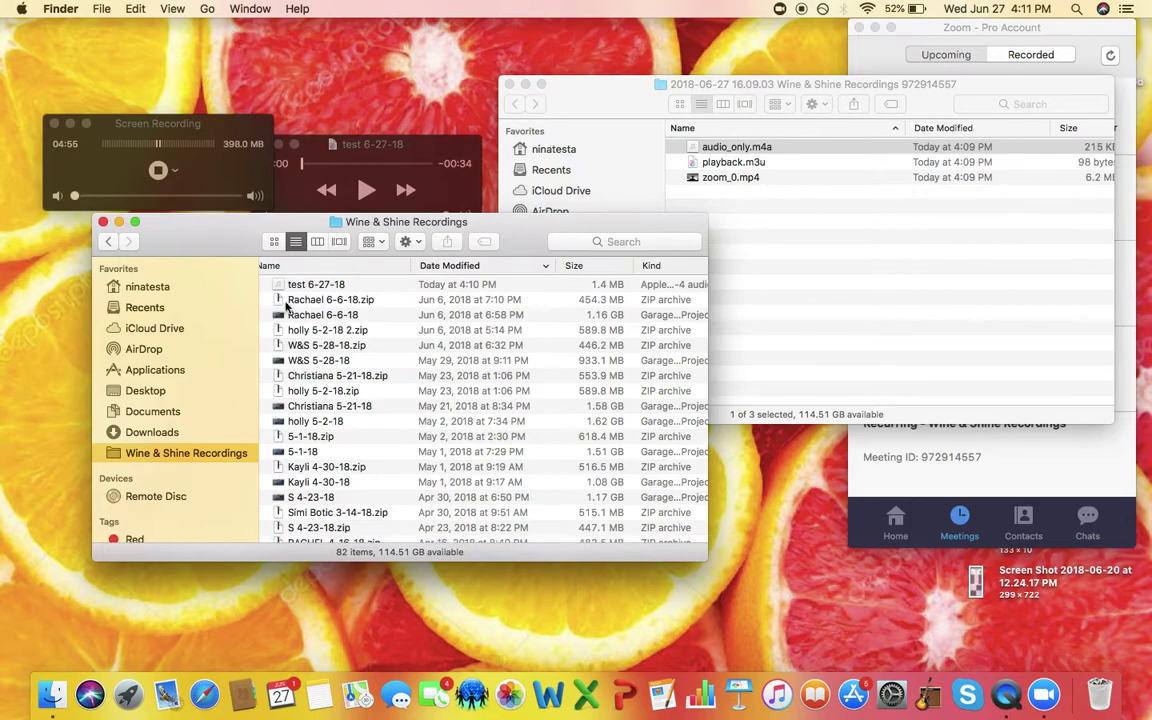
left_click_drag(219, 242, 182, 314)
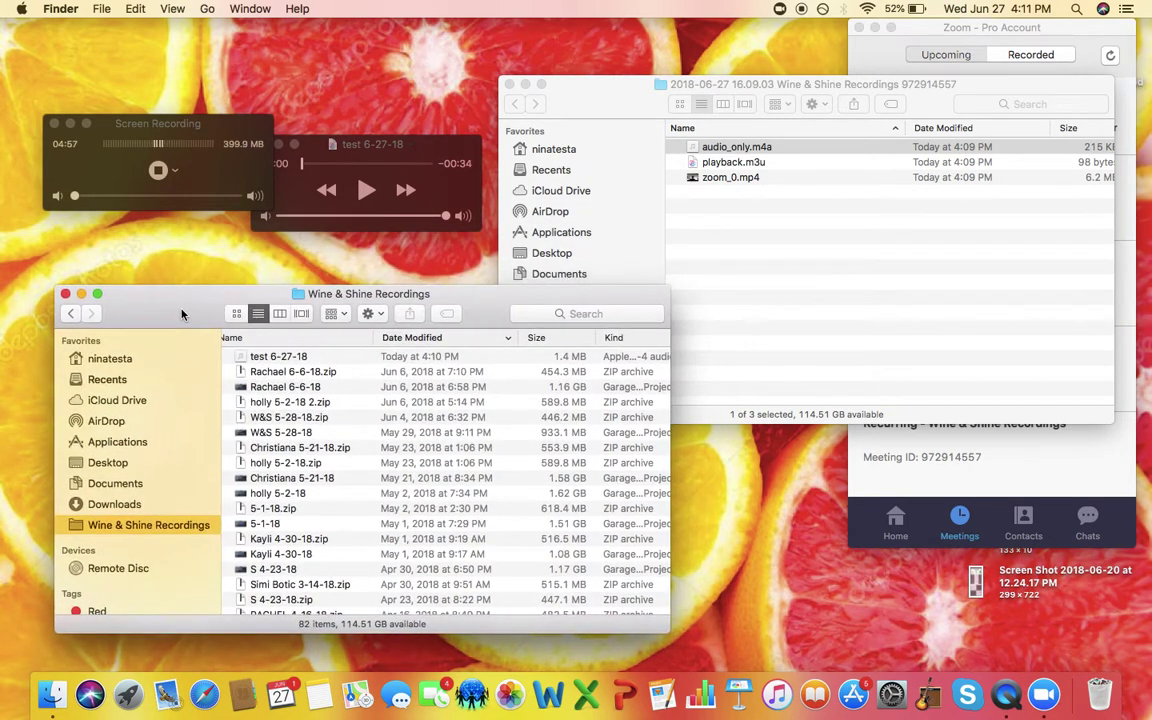
Step: Move audio_only.m4a from the Zoom recording folder into the Wine & Shine Recordings folder alongside test 6-27-18
left_click(262, 358)
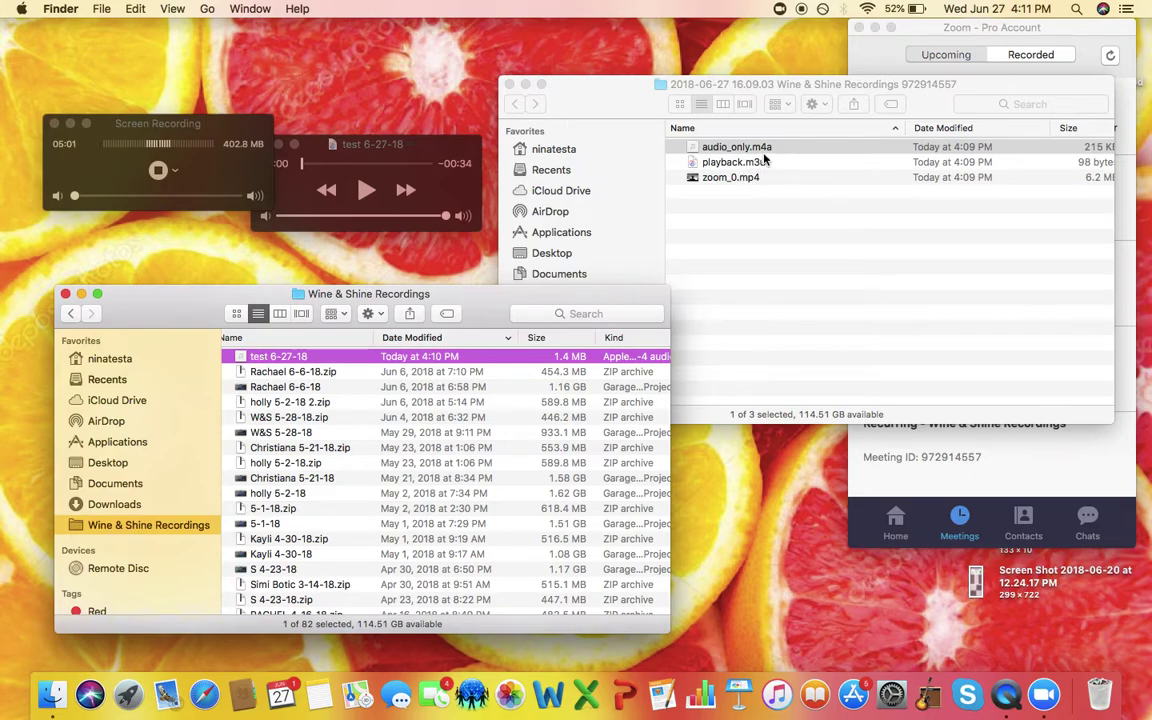
left_click(720, 147)
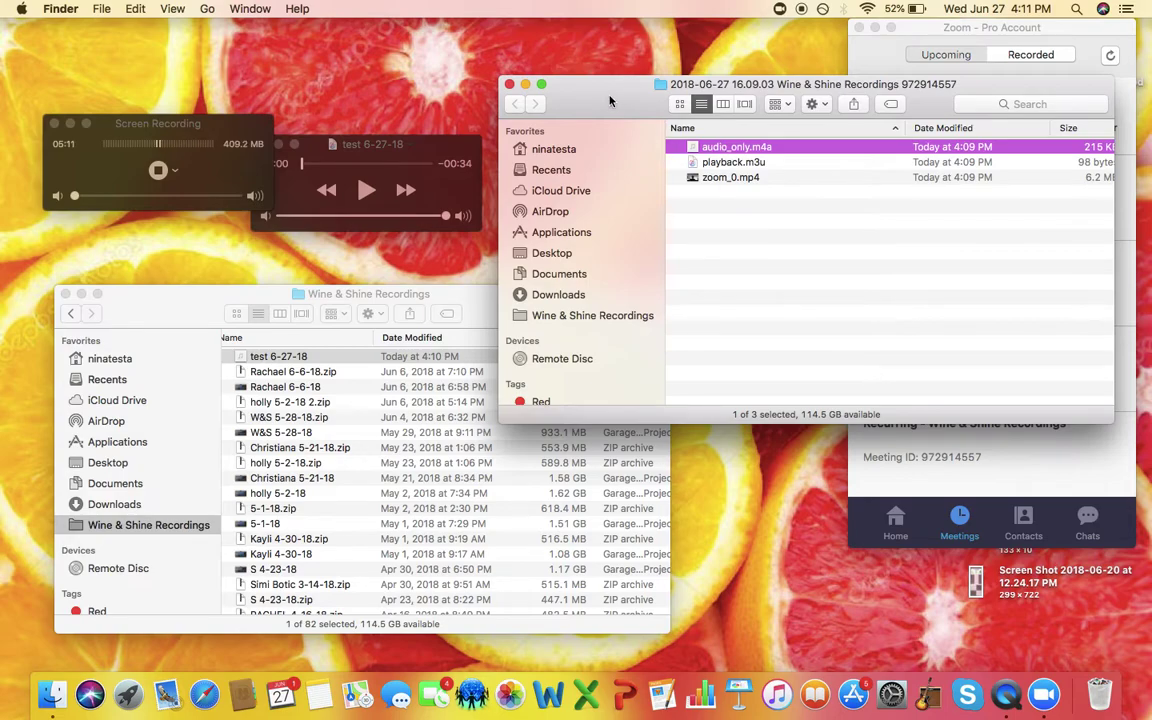
left_click_drag(610, 99, 628, 96)
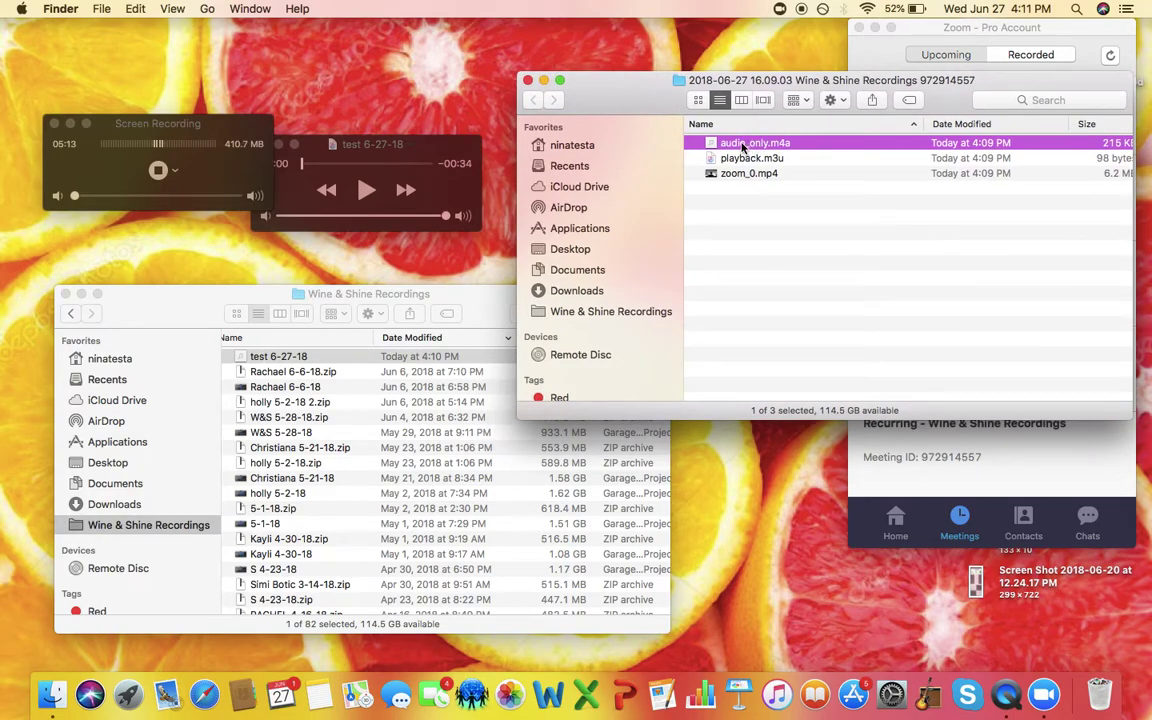
left_click_drag(742, 146, 318, 375)
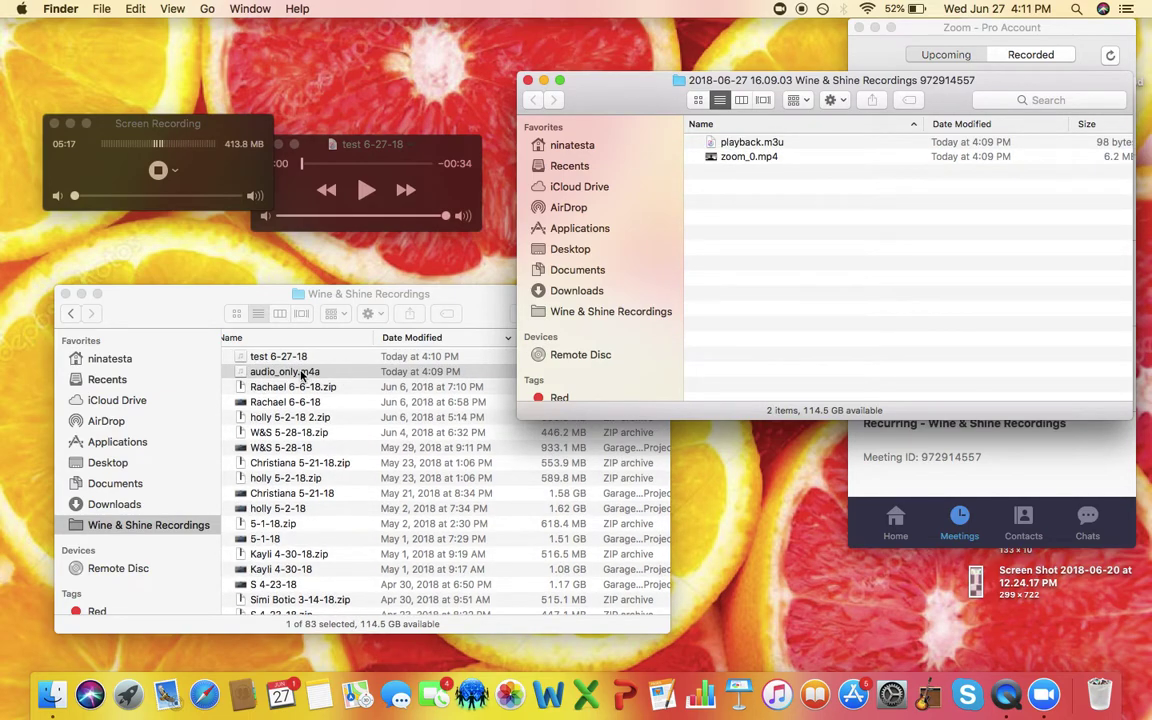
Step: Compress audio_only.m4a and test 6-27-18 together into one ZIP archive
left_click(336, 372)
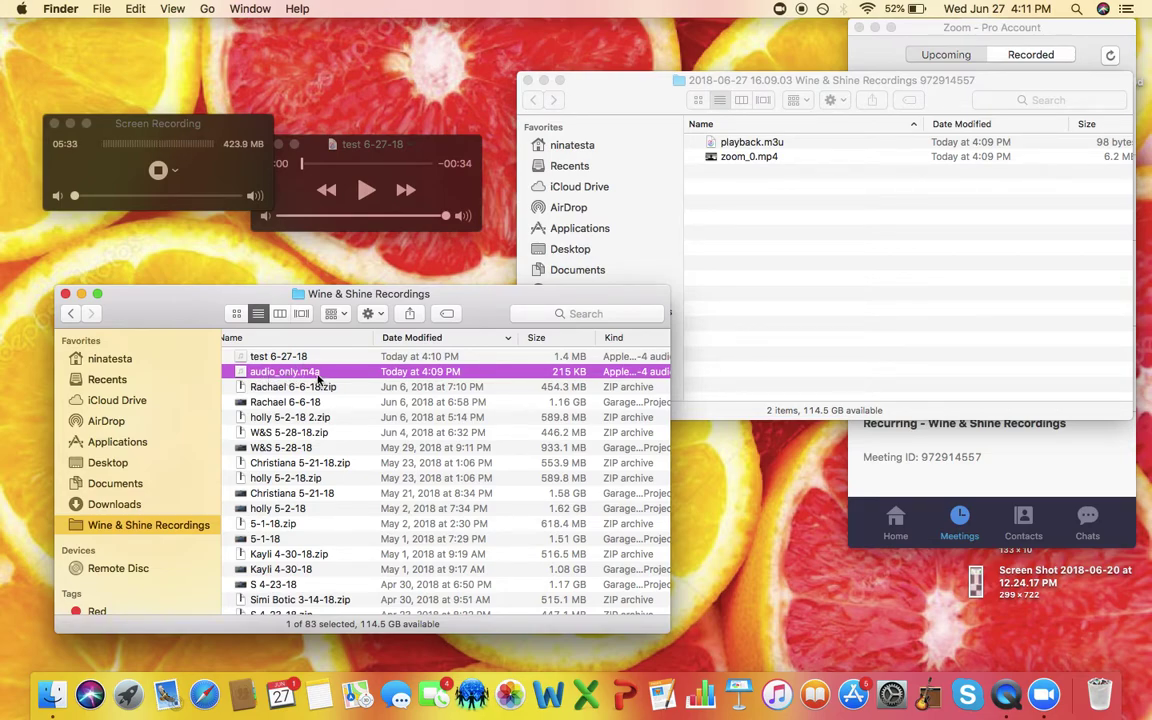
left_click(276, 360, "super")
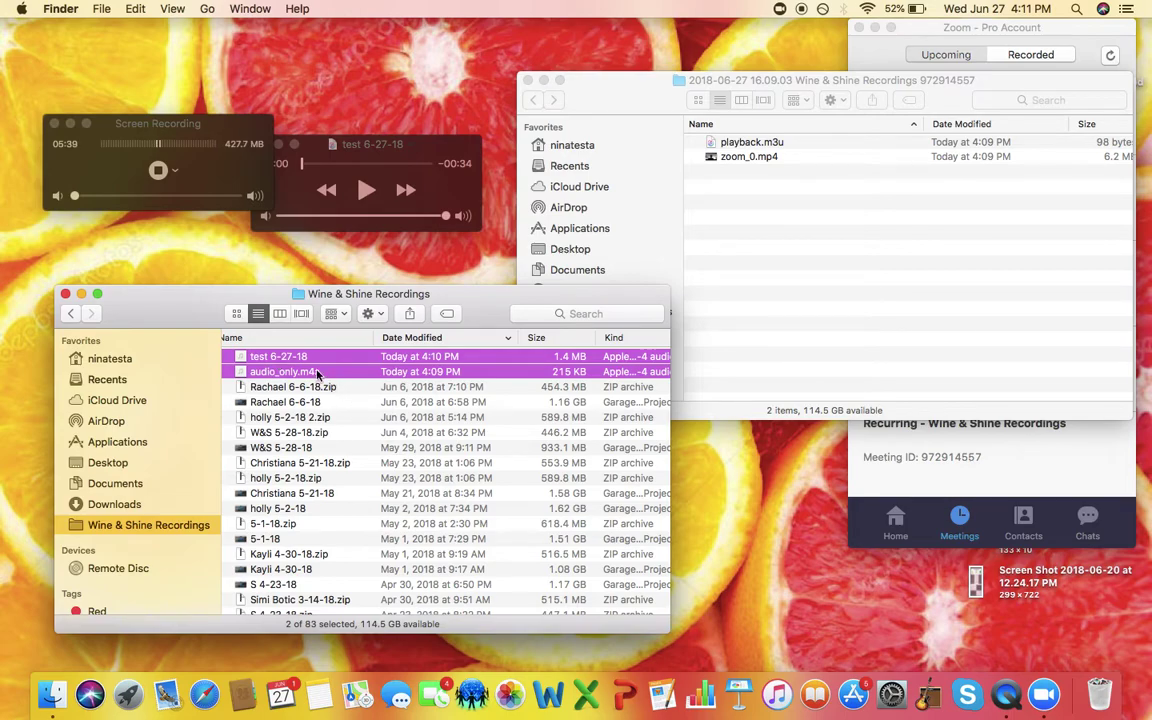
right_click(317, 373)
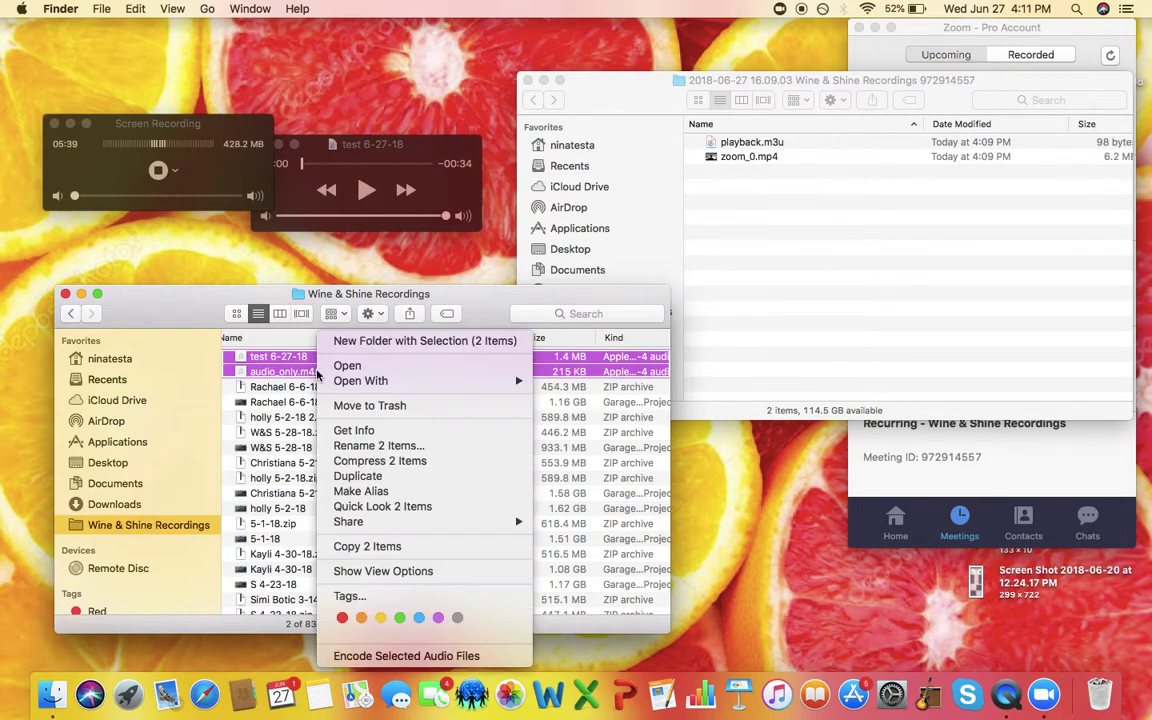
left_click(426, 463)
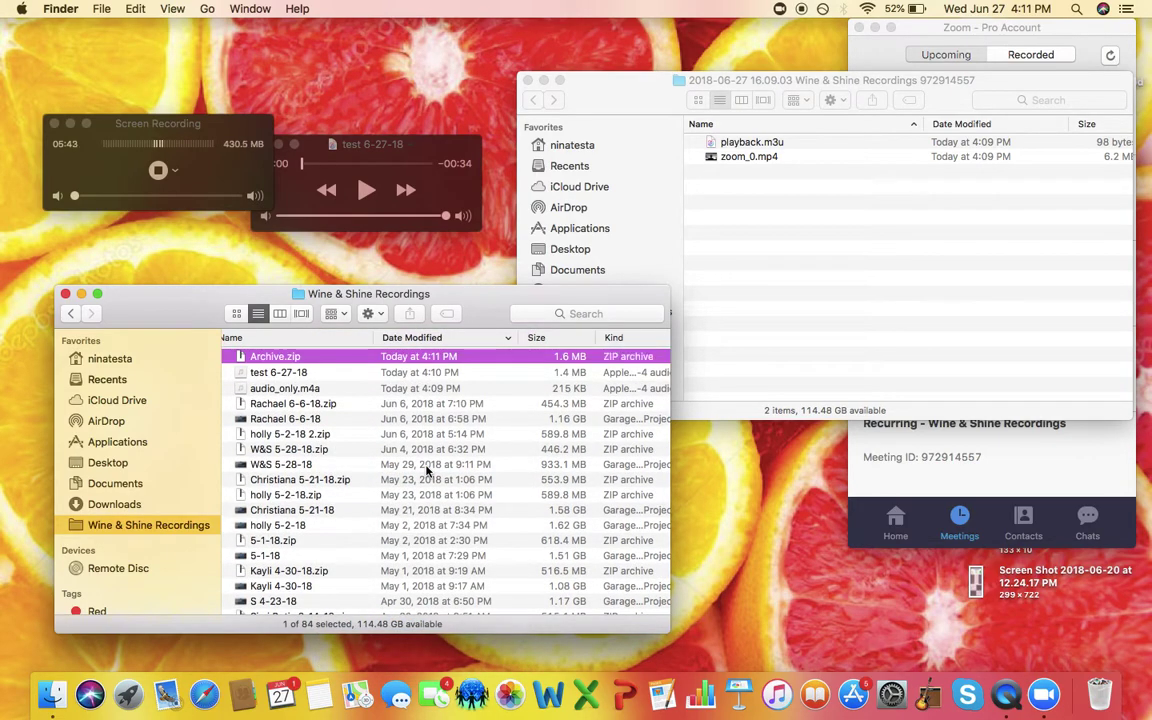
Step: Rename the new archive as Test 6-27-18.zip and bring the Zoom recording folder window to the front
key("Return")
type("Test 6")
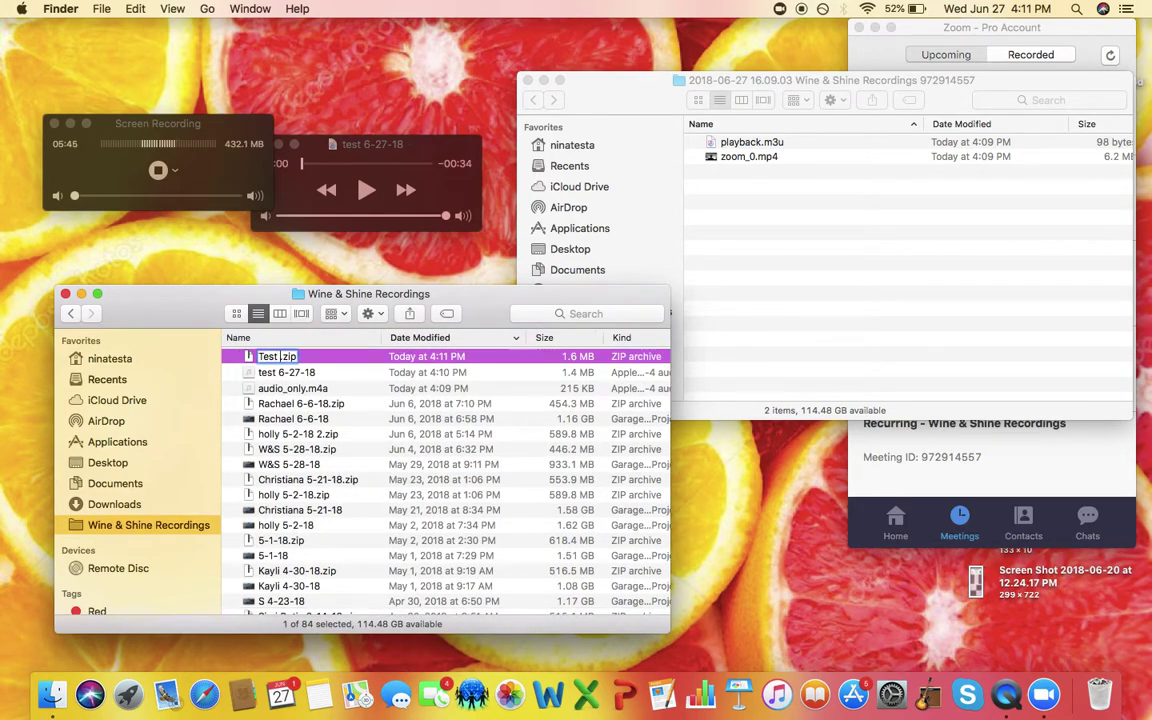
type("-27-18")
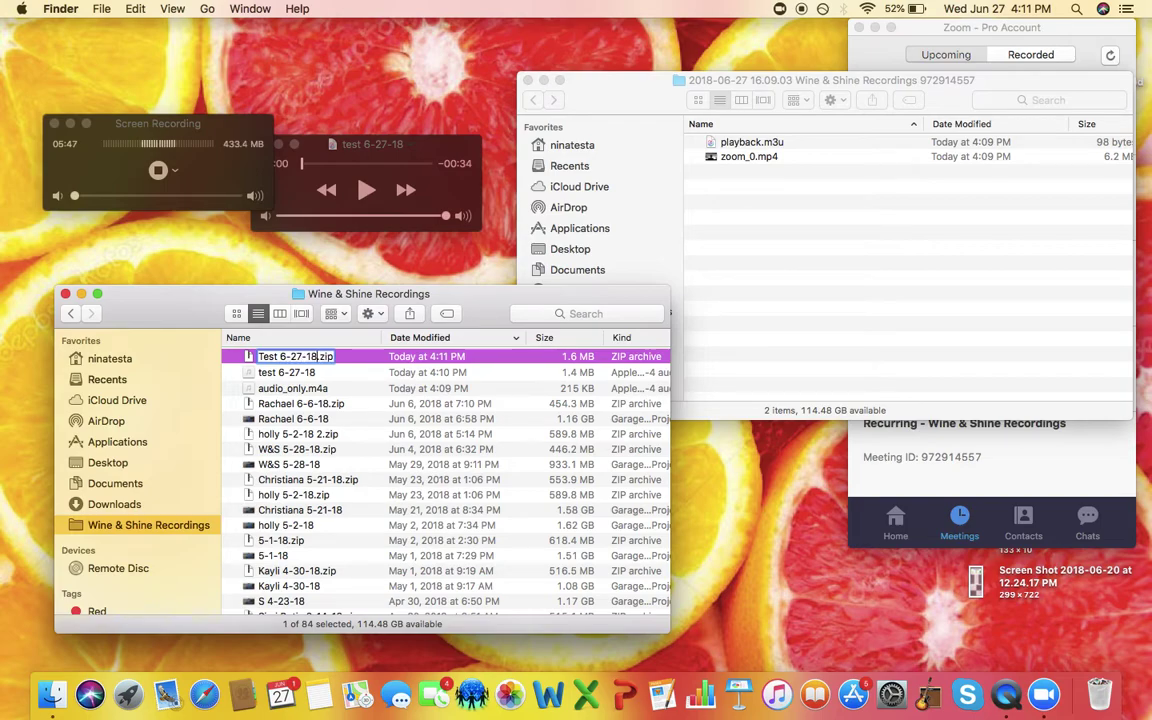
key("Return")
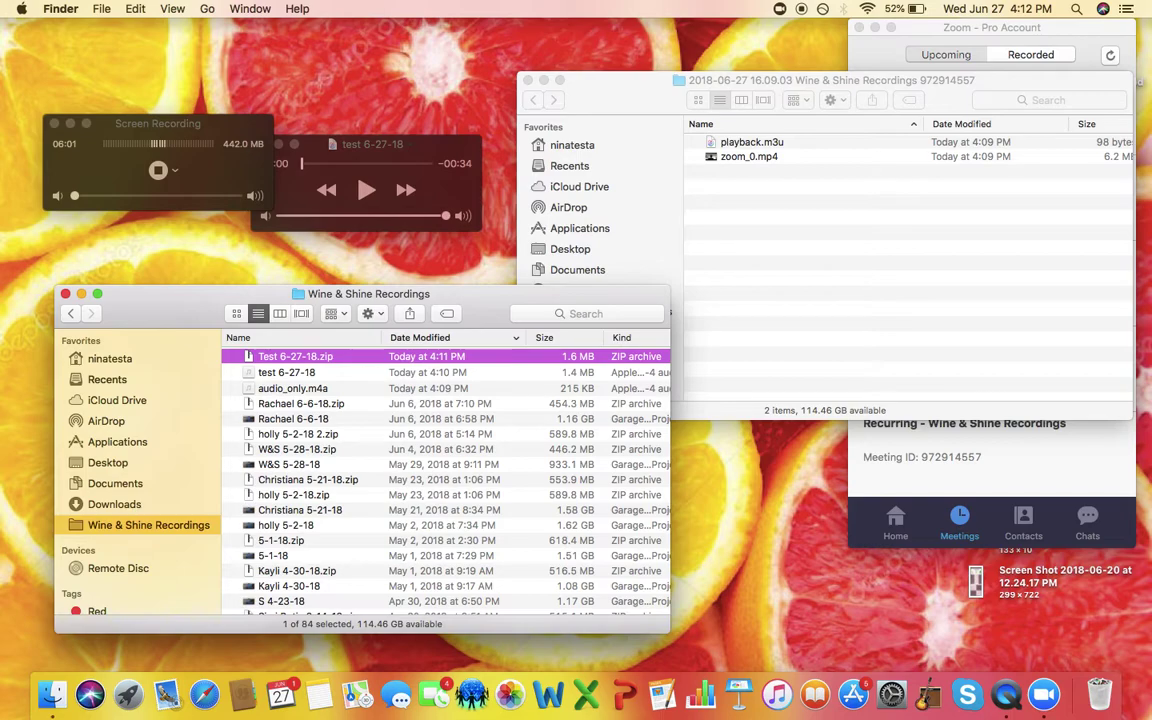
left_click(908, 267)
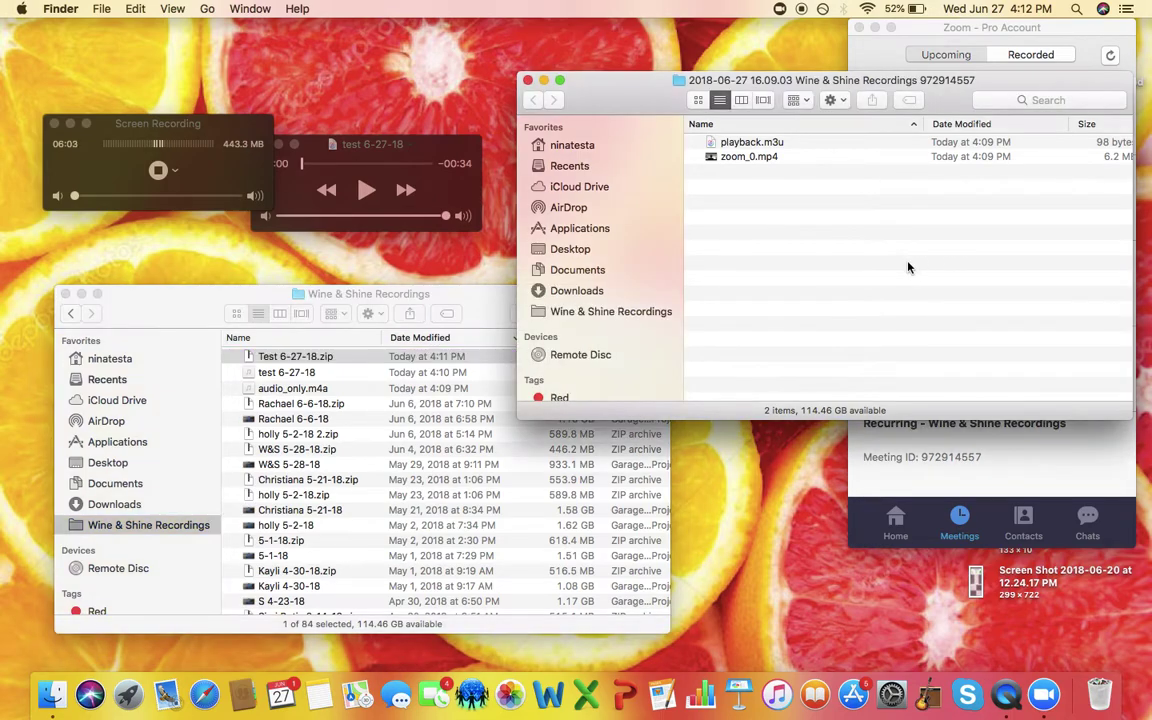